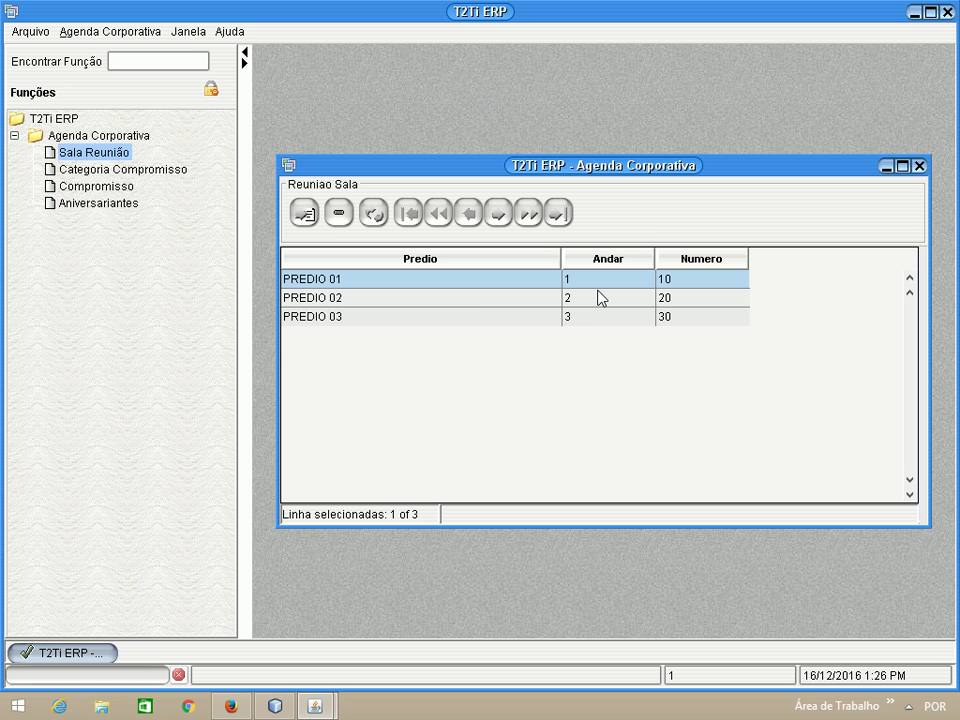
# Step: View the details of the PREDIO 01 meeting room, then close the record and the meeting room list
pyautogui.doubleClick(487, 281)
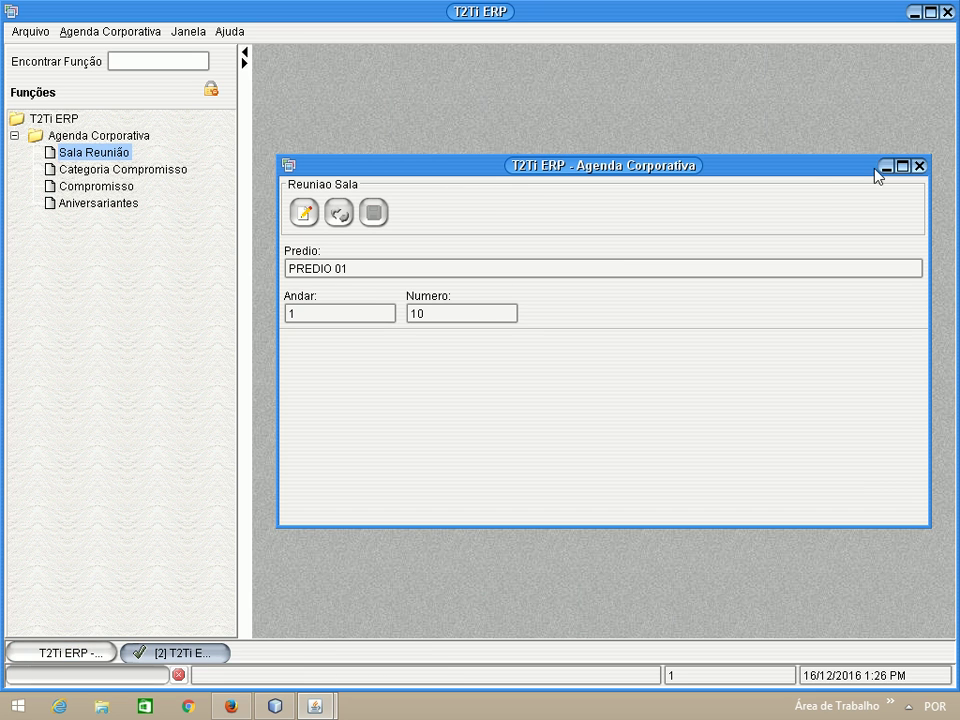
pyautogui.click(918, 166)
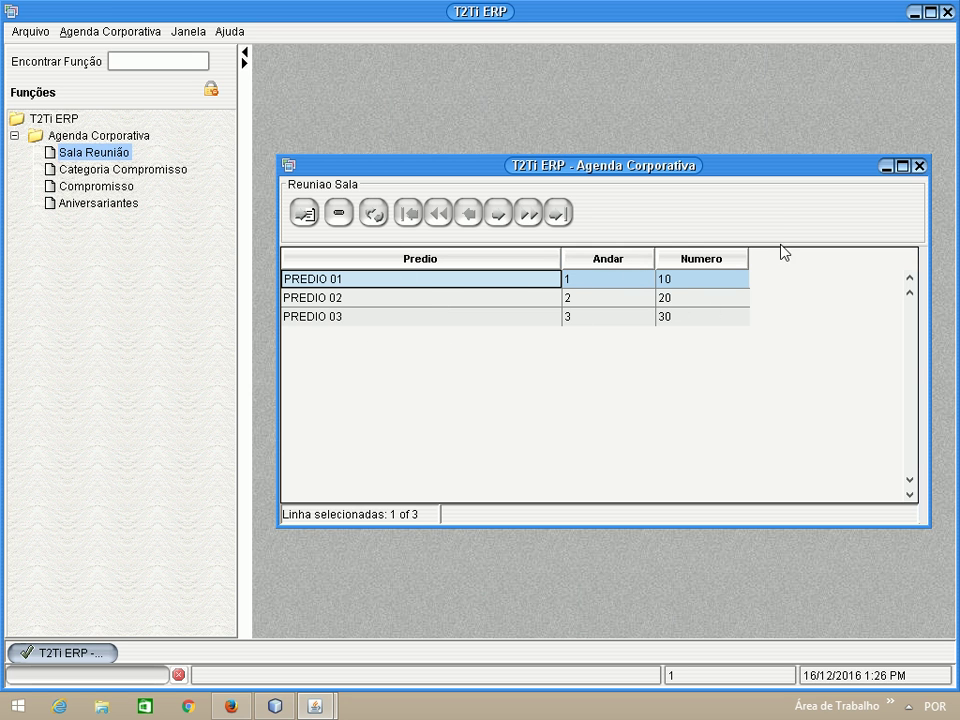
pyautogui.click(918, 166)
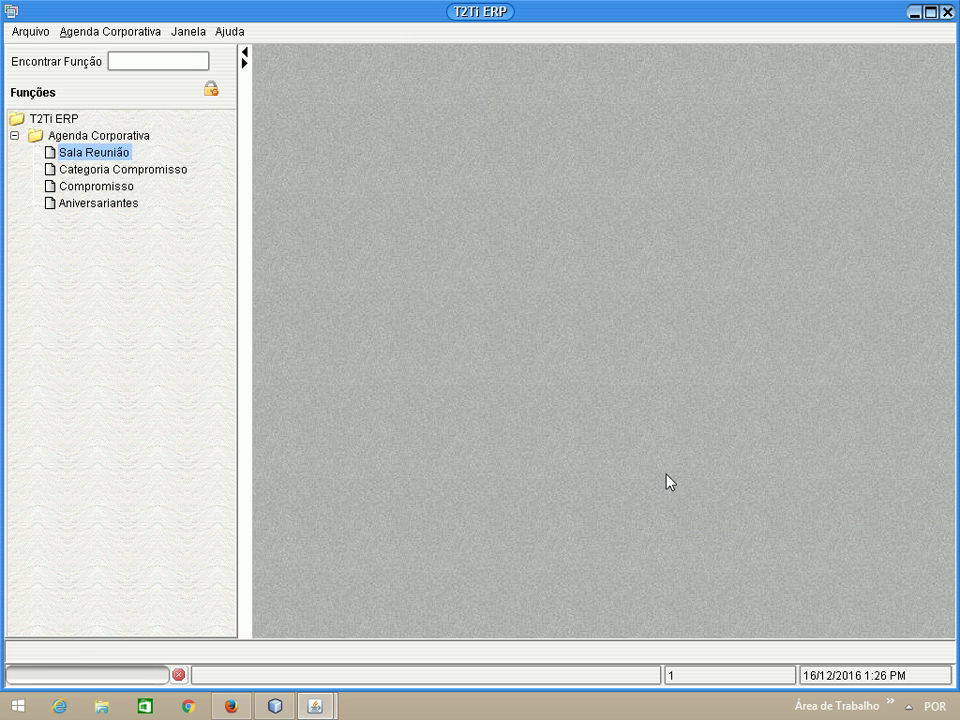
# Step: Open the appointment categories, view the CATEGORIA 01 record, and close both category windows
pyautogui.click(118, 169)
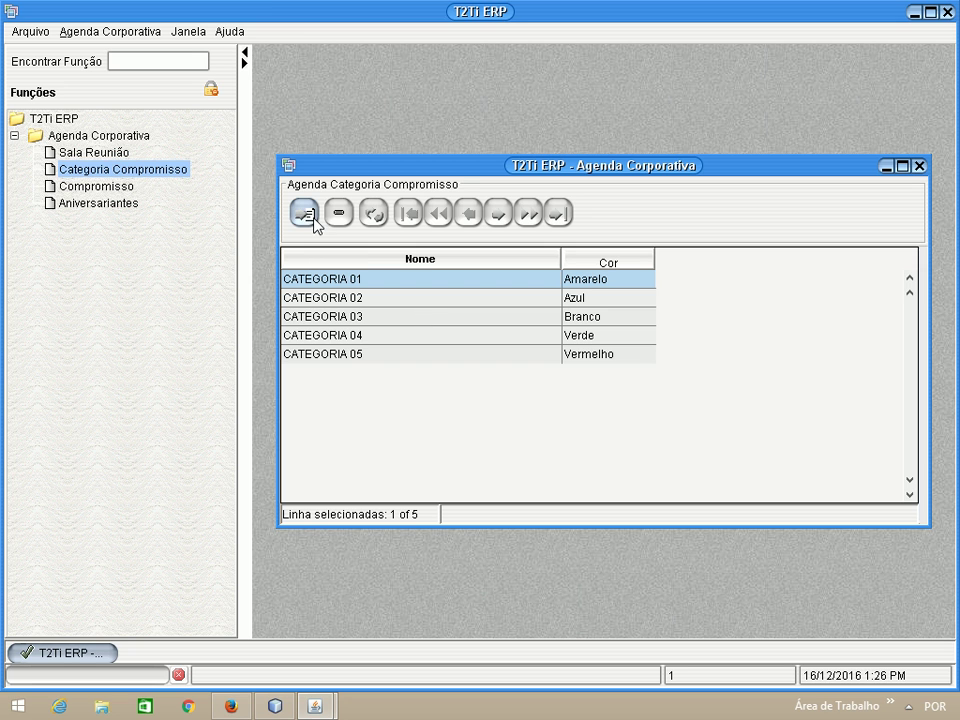
pyautogui.doubleClick(355, 279)
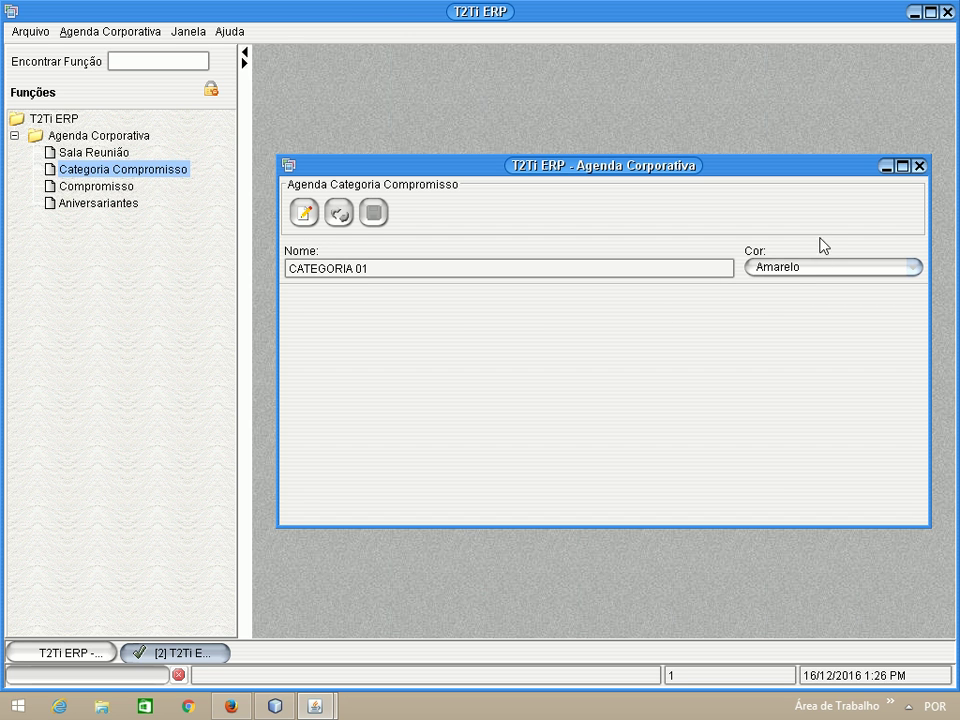
pyautogui.click(919, 166)
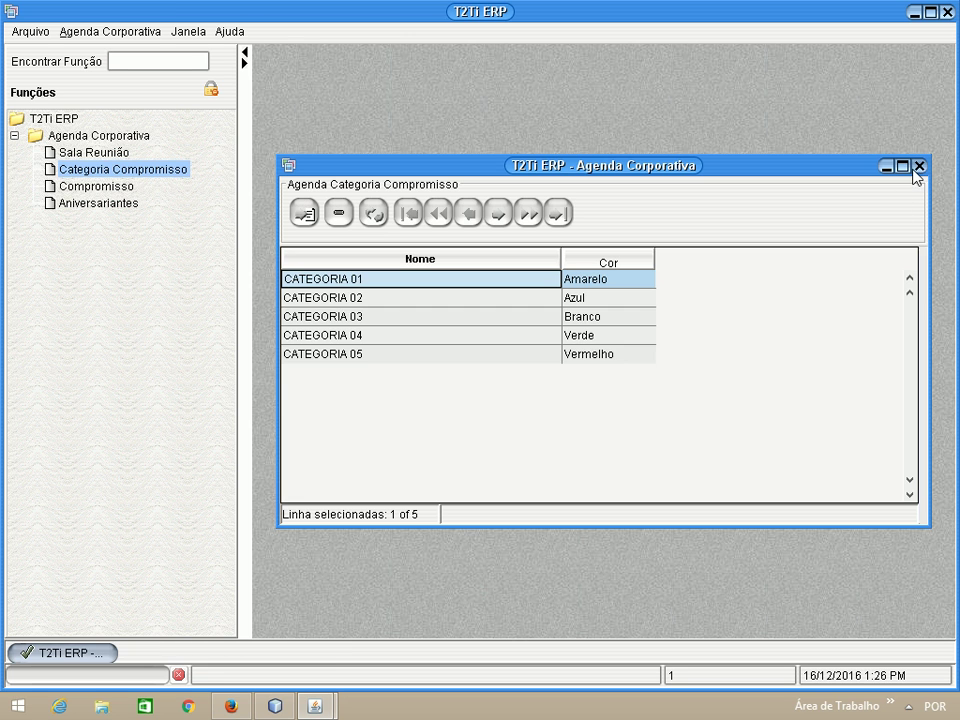
pyautogui.click(919, 166)
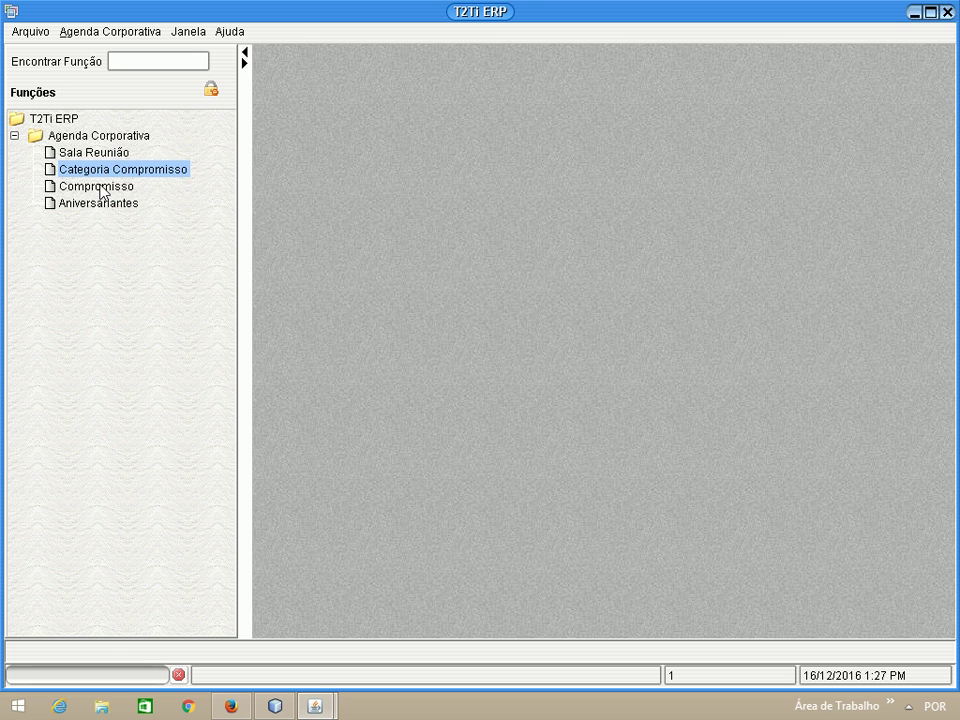
# Step: Open the Compromisso list, collapse the function tree, and maximize the list window
pyautogui.doubleClick(101, 188)
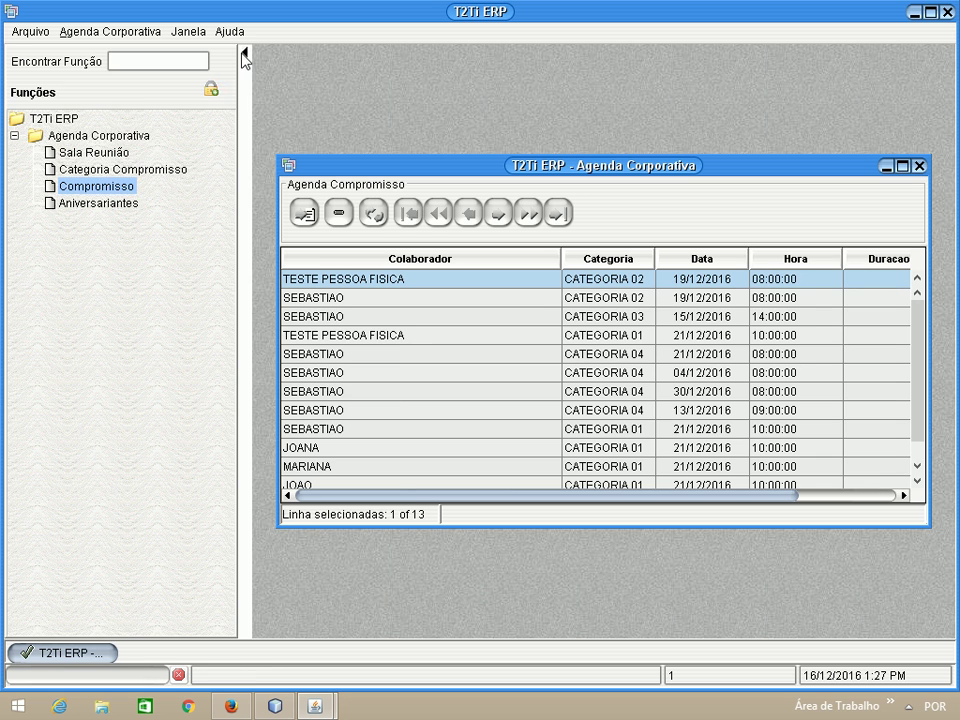
pyautogui.click(243, 51)
pyautogui.moveTo(470, 161); pyautogui.dragTo(369, 165)
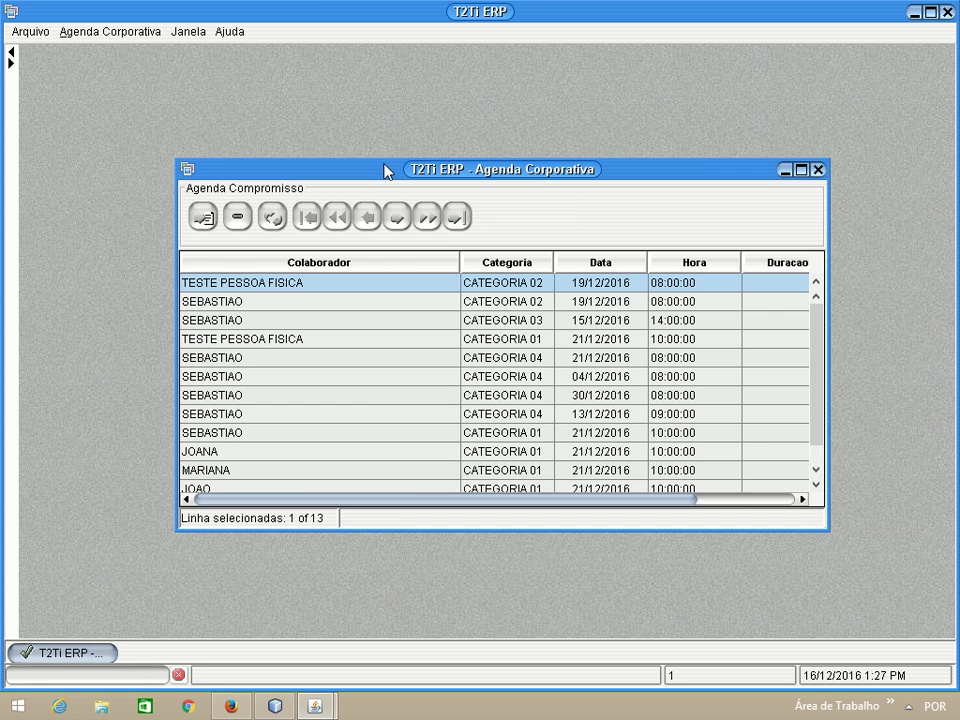
pyautogui.scroll(-1, 812, 375)
pyautogui.scroll(2, 812, 405)
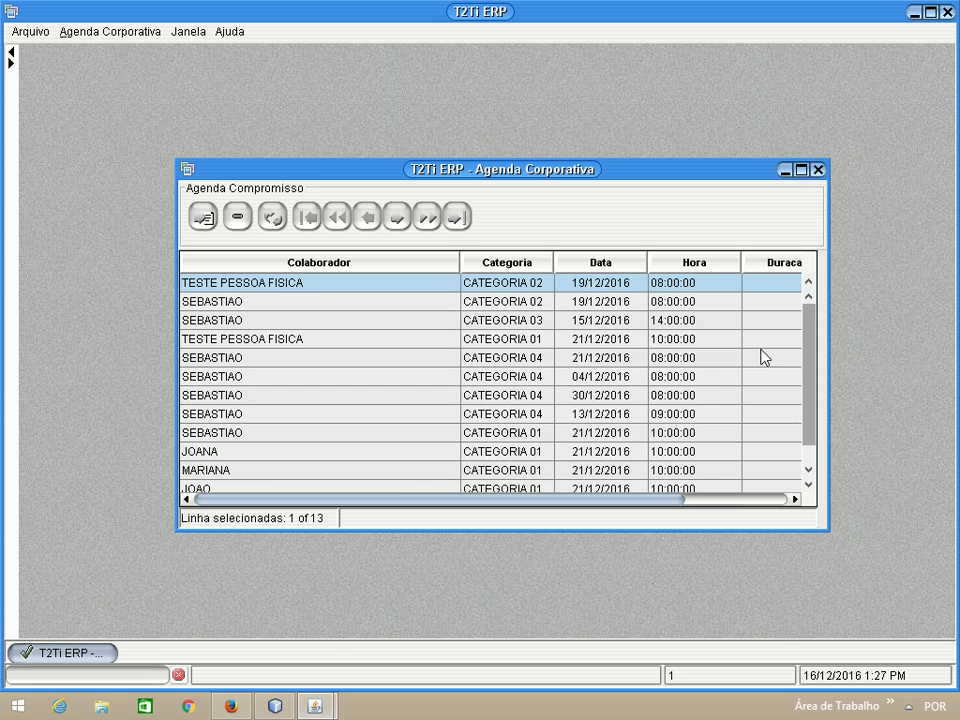
pyautogui.click(801, 170)
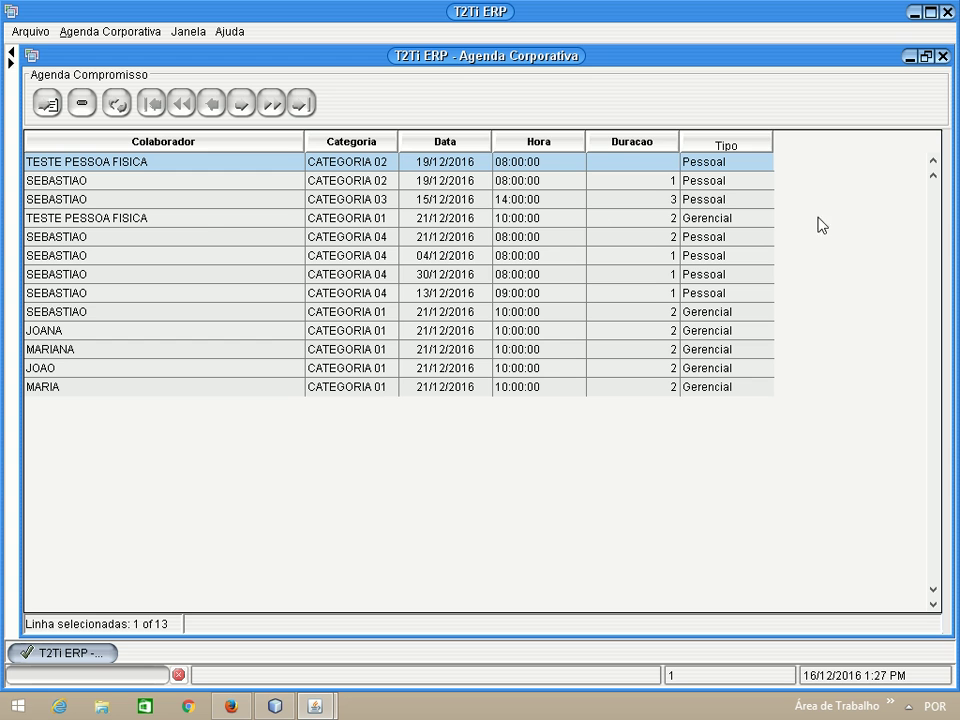
# Step: Open the 21/12/2016 appointment of TESTE PESSOA FISICA and review its meeting room reservation and invited collaborators
pyautogui.doubleClick(188, 222)
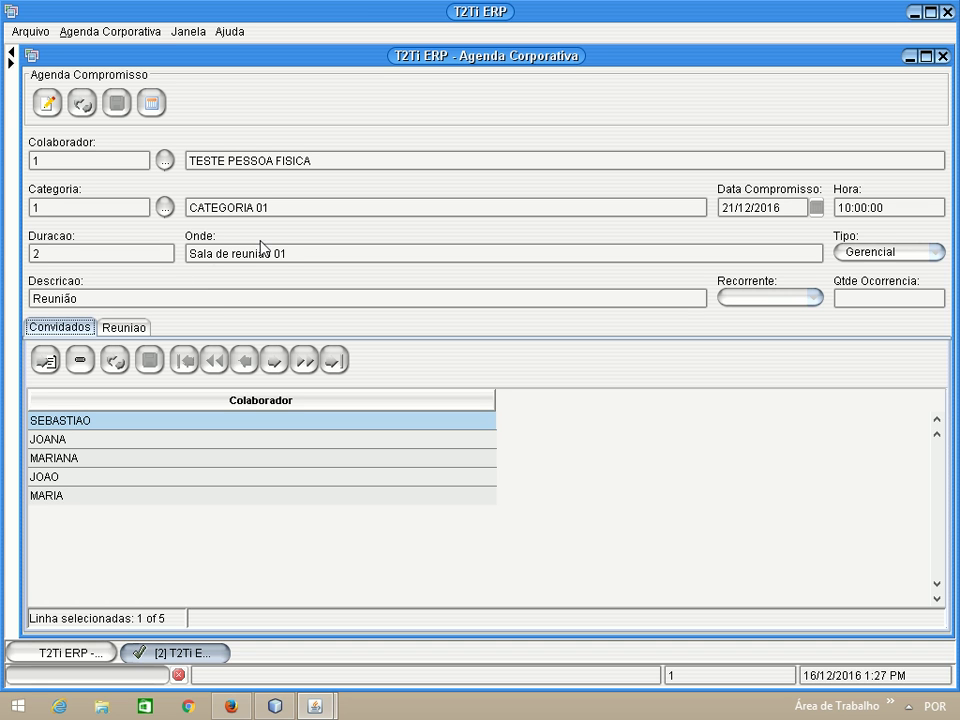
pyautogui.click(119, 330)
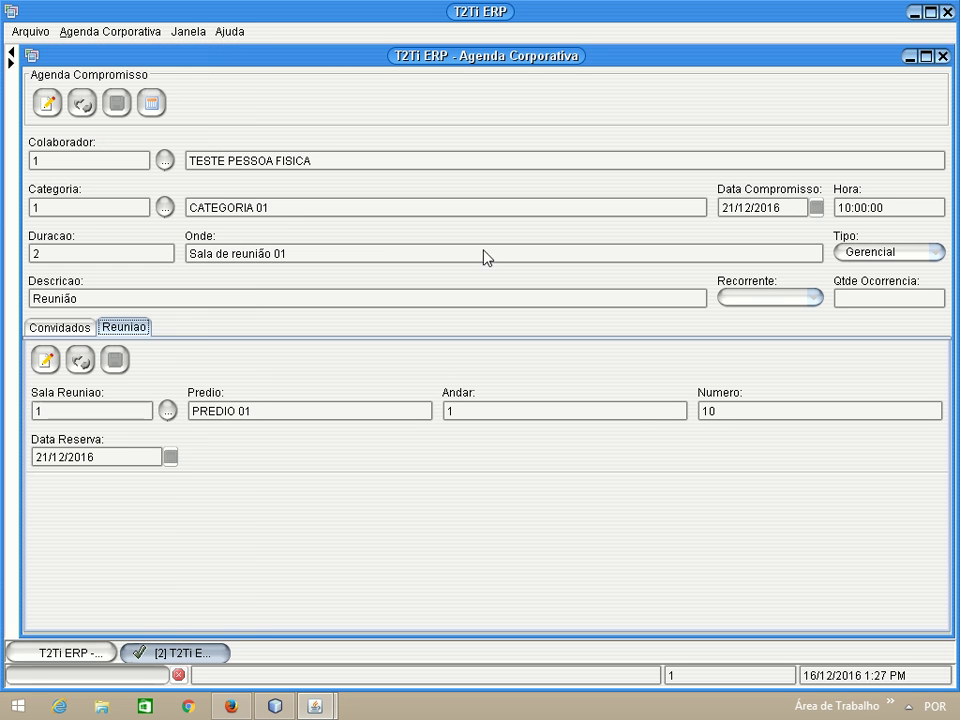
pyautogui.click(62, 334)
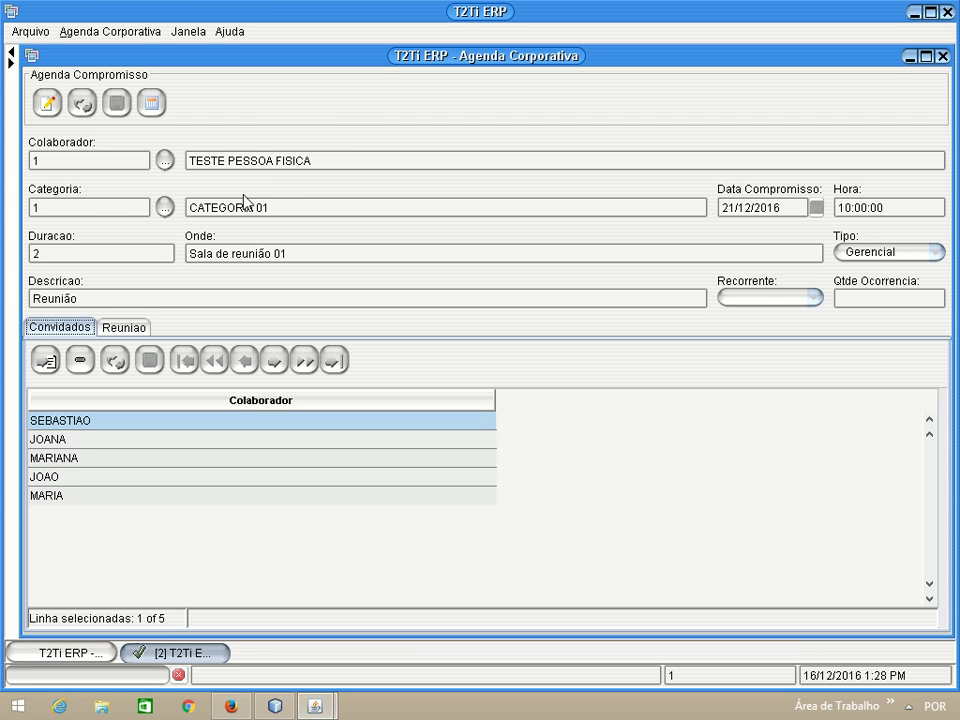
# Step: Put the appointment in edit mode, review the Tipo and Recorrente options, and close it without saving
pyautogui.click(46, 103)
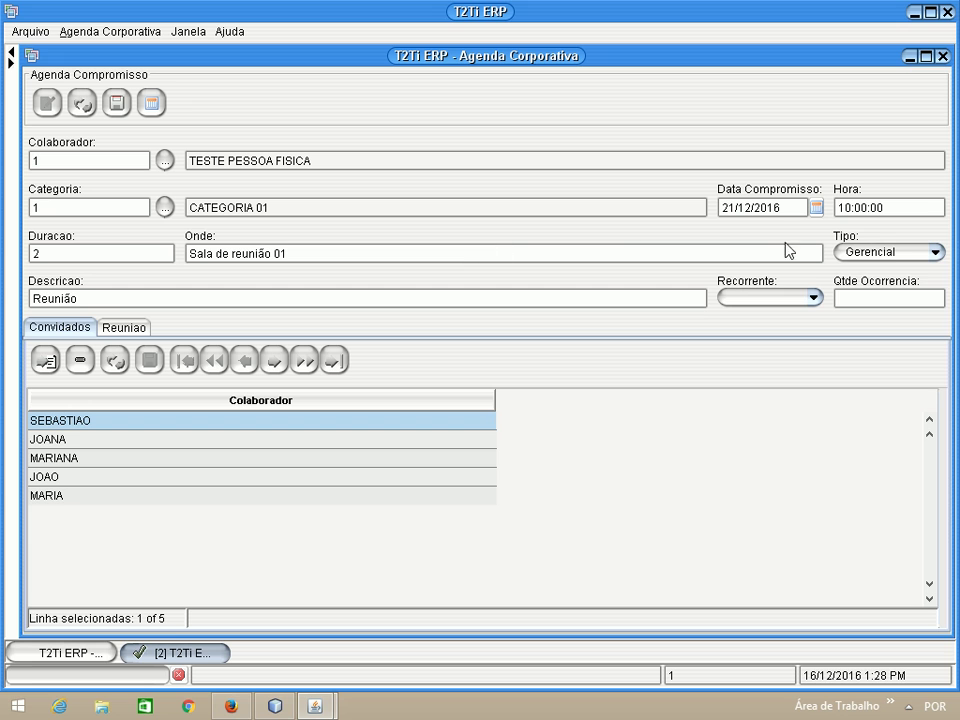
pyautogui.click(903, 252)
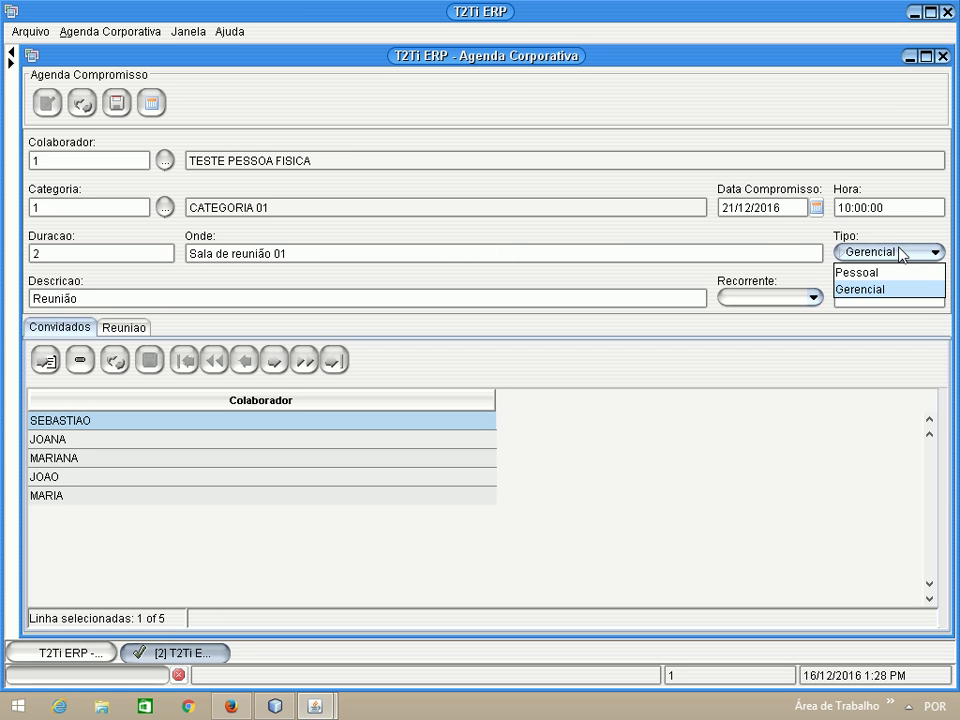
pyautogui.click(904, 253)
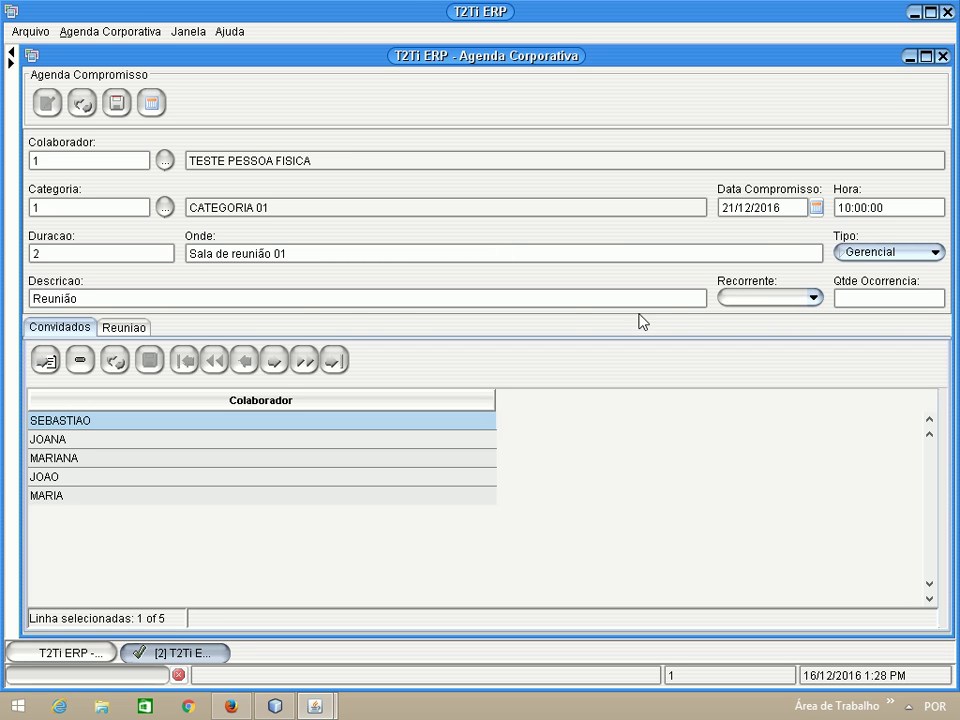
pyautogui.click(785, 301)
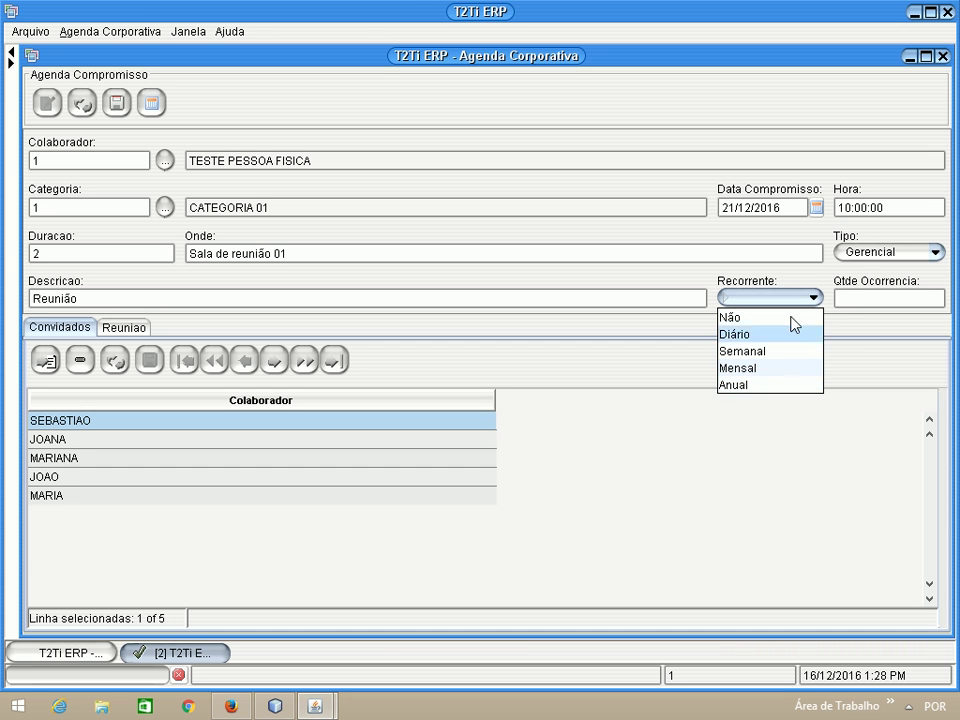
pyautogui.click(849, 299)
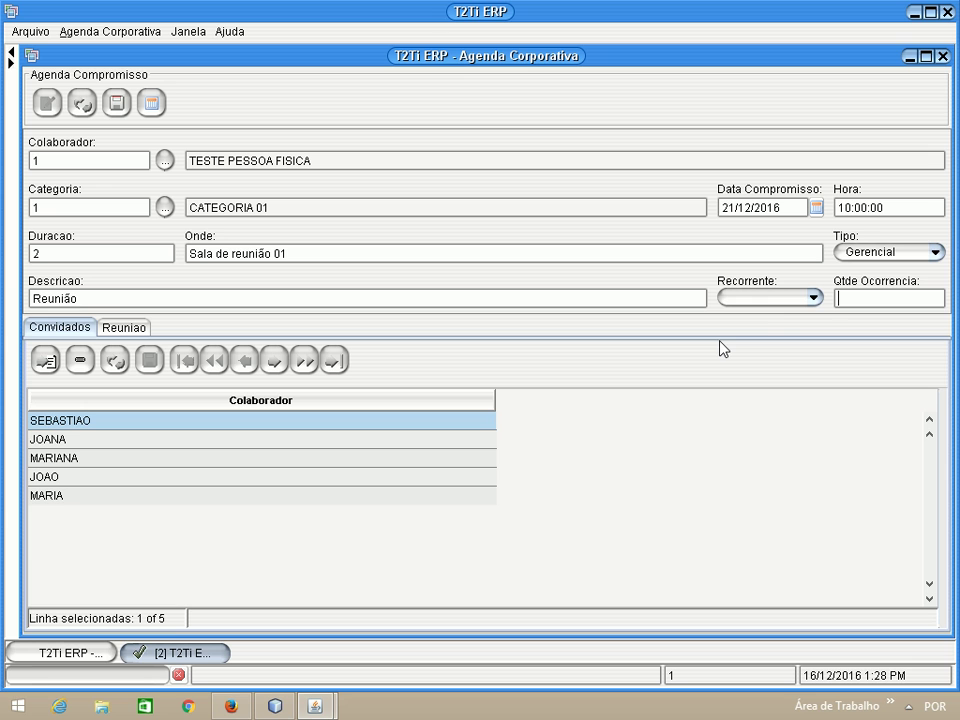
pyautogui.click(782, 298)
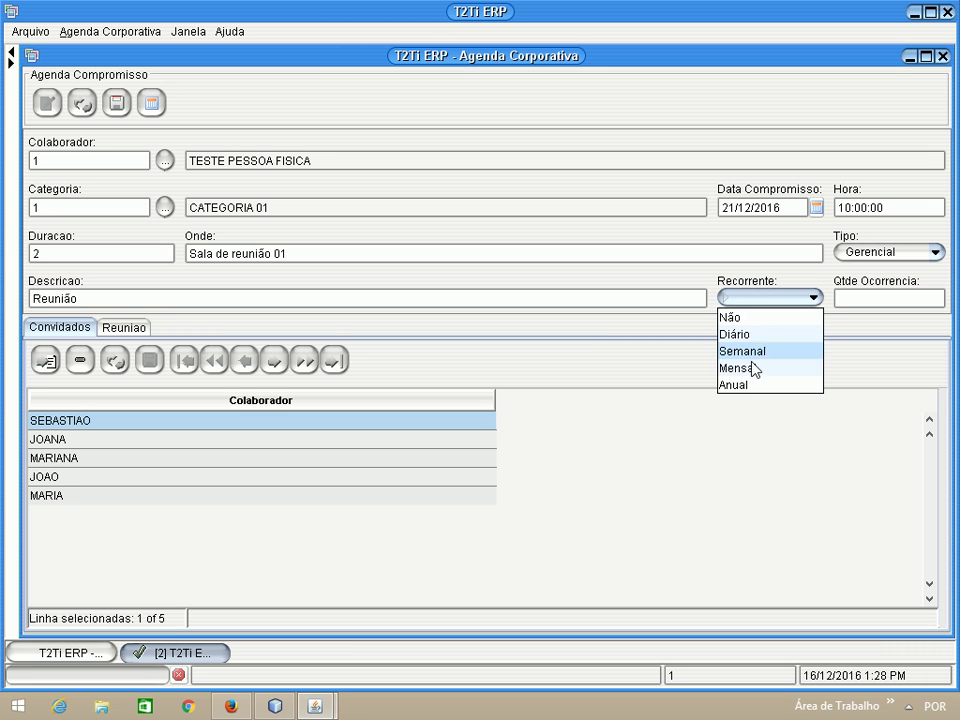
pyautogui.click(773, 298)
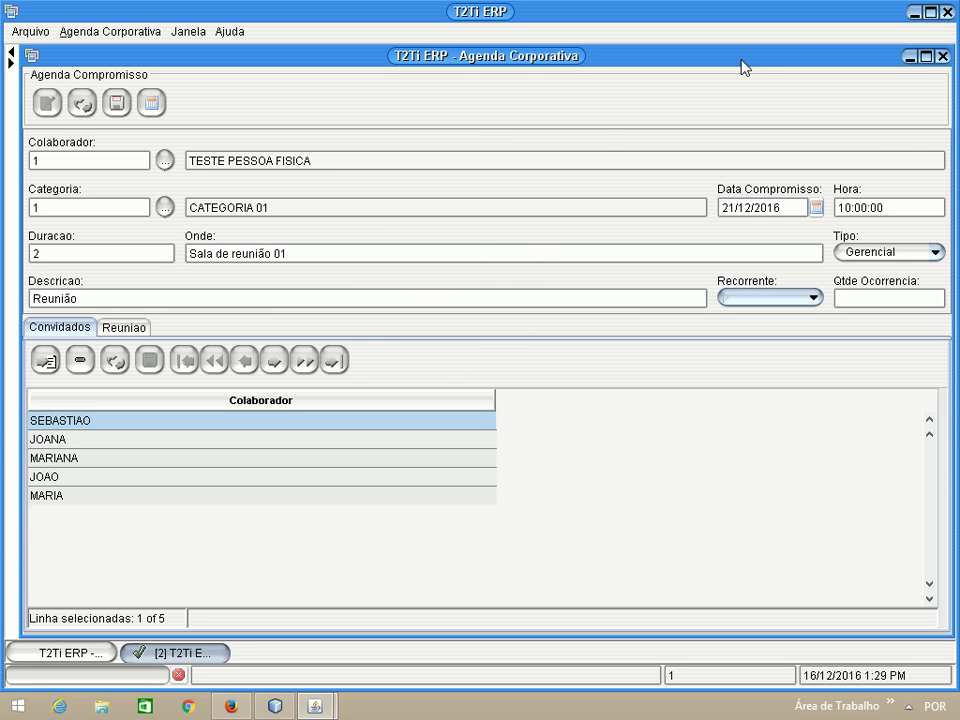
pyautogui.click(941, 56)
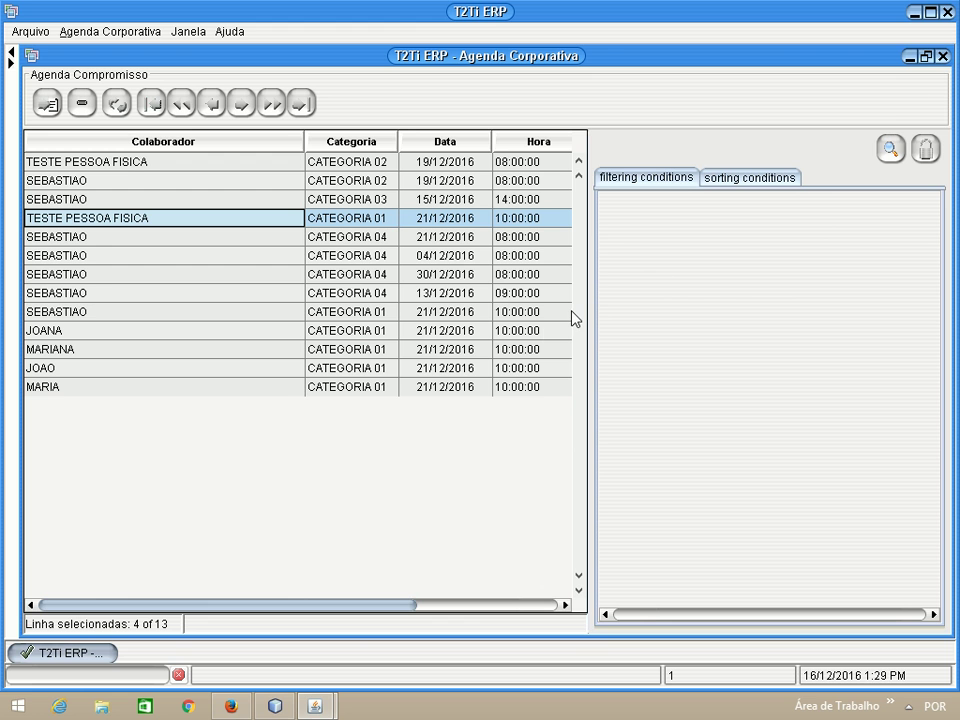
# Step: Open the first invited collaborator's 21/12/2016 10:00 Gerencial appointment and display that collaborator's agenda calendar
pyautogui.click(109, 312)
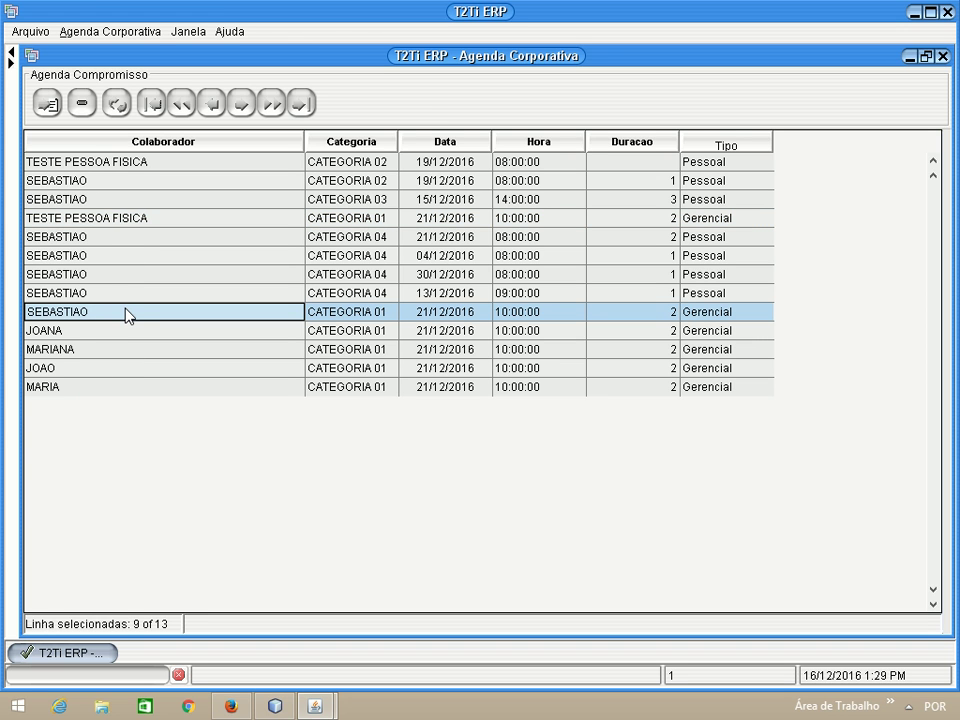
pyautogui.doubleClick(128, 313)
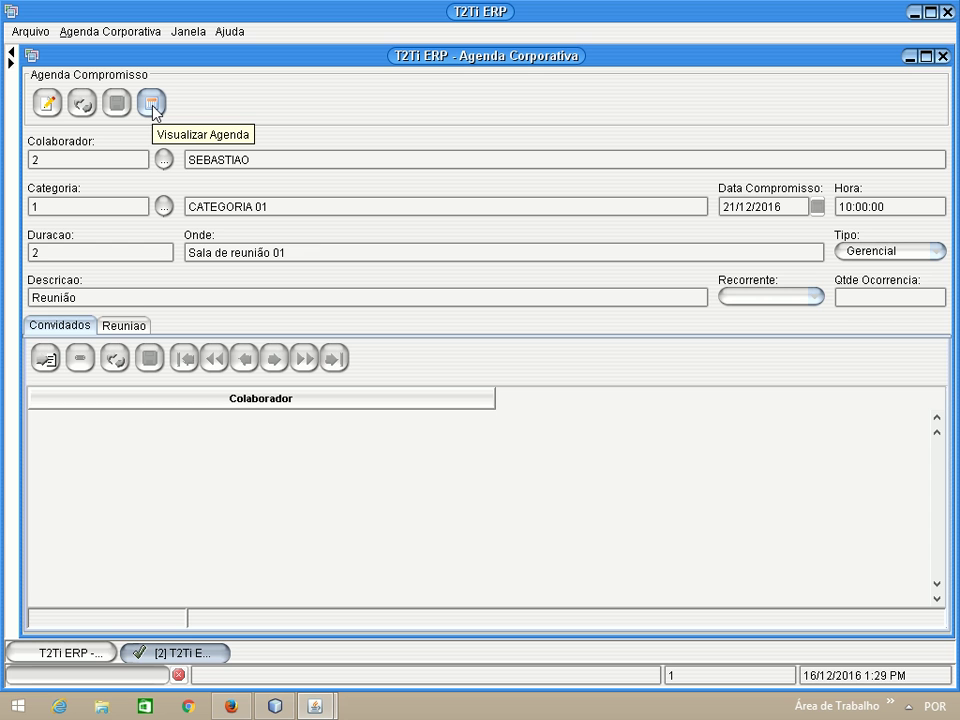
pyautogui.click(152, 104)
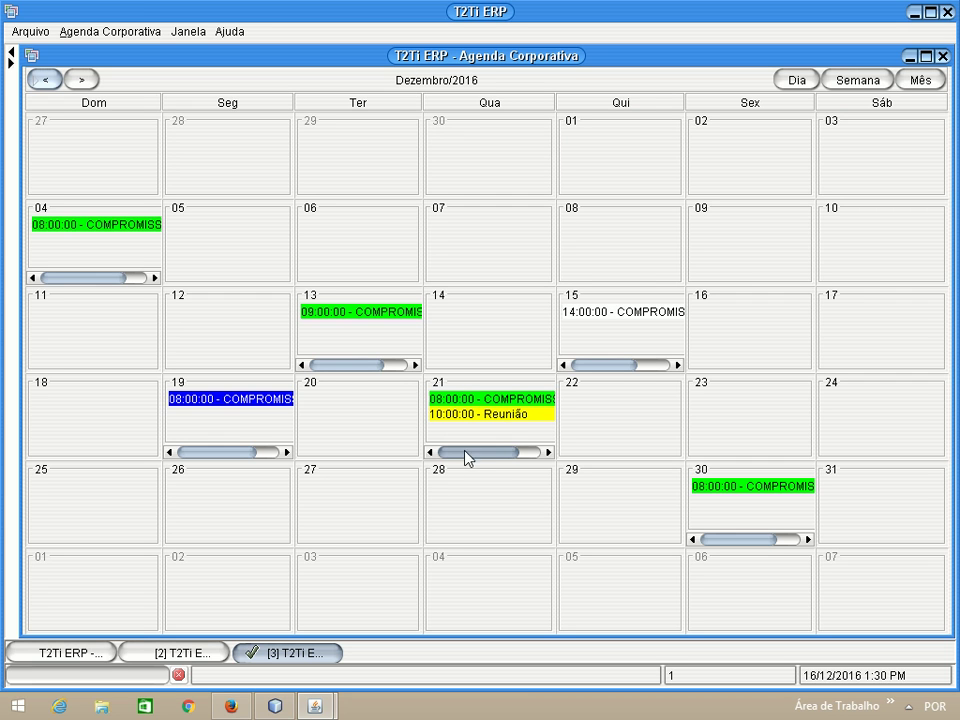
pyautogui.moveTo(473, 460); pyautogui.dragTo(446, 452)
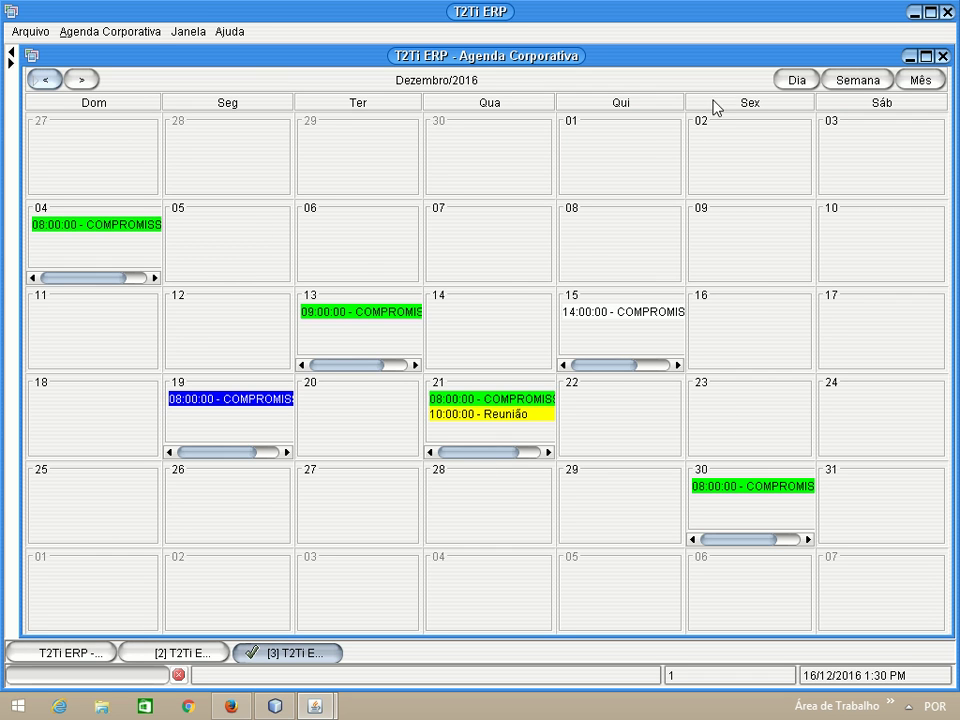
# Step: Examine the agenda in day view, browsing the days around 21 December back to the 19th, and in week view
pyautogui.click(794, 82)
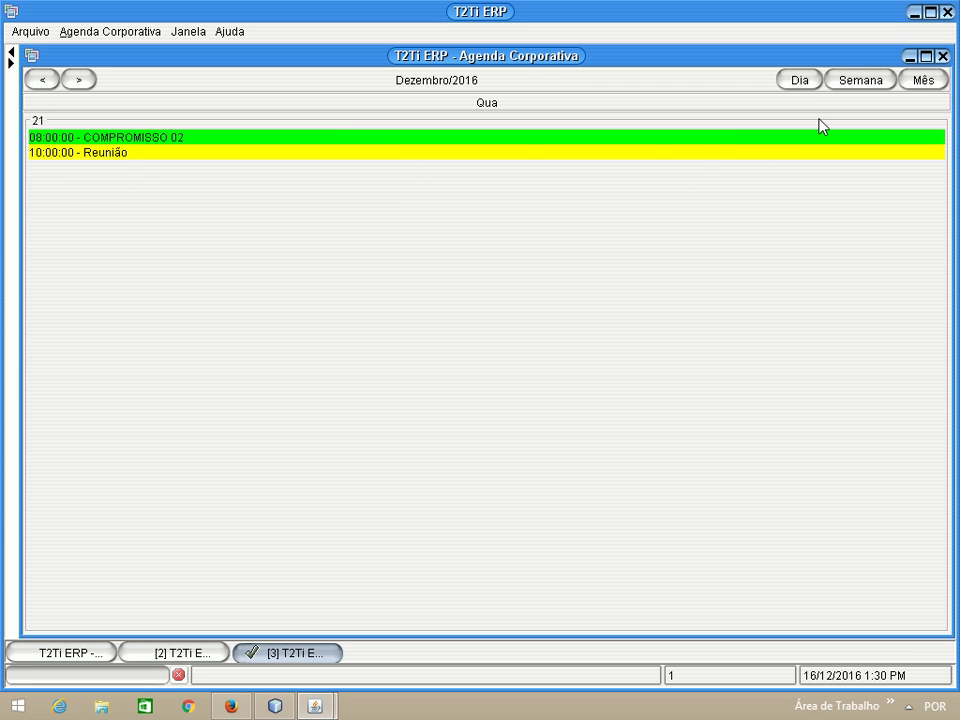
pyautogui.click(79, 80)
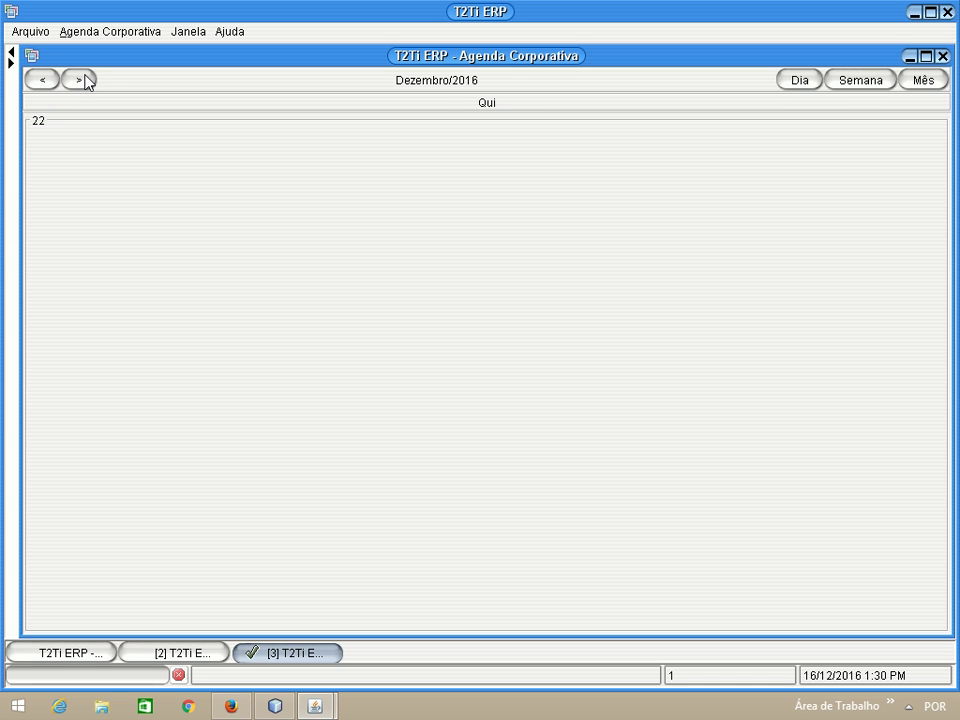
pyautogui.click(81, 80)
pyautogui.click(81, 80)
pyautogui.click(81, 80)
pyautogui.click(42, 82)
pyautogui.click(42, 82)
pyautogui.click(42, 82)
pyautogui.click(42, 82)
pyautogui.click(42, 82)
pyautogui.click(42, 82)
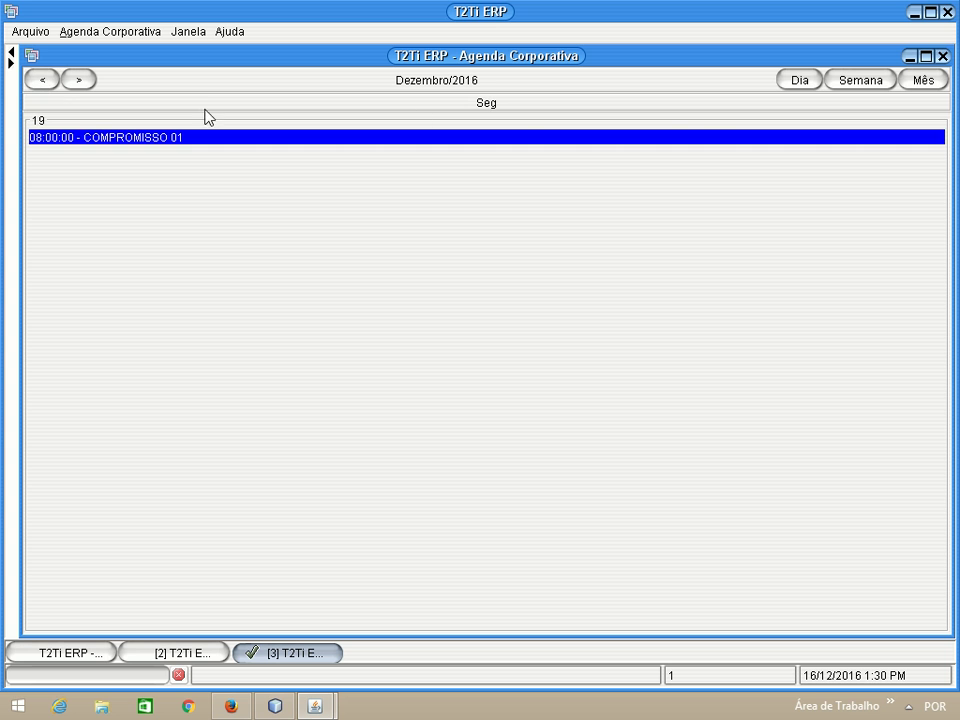
pyautogui.click(860, 81)
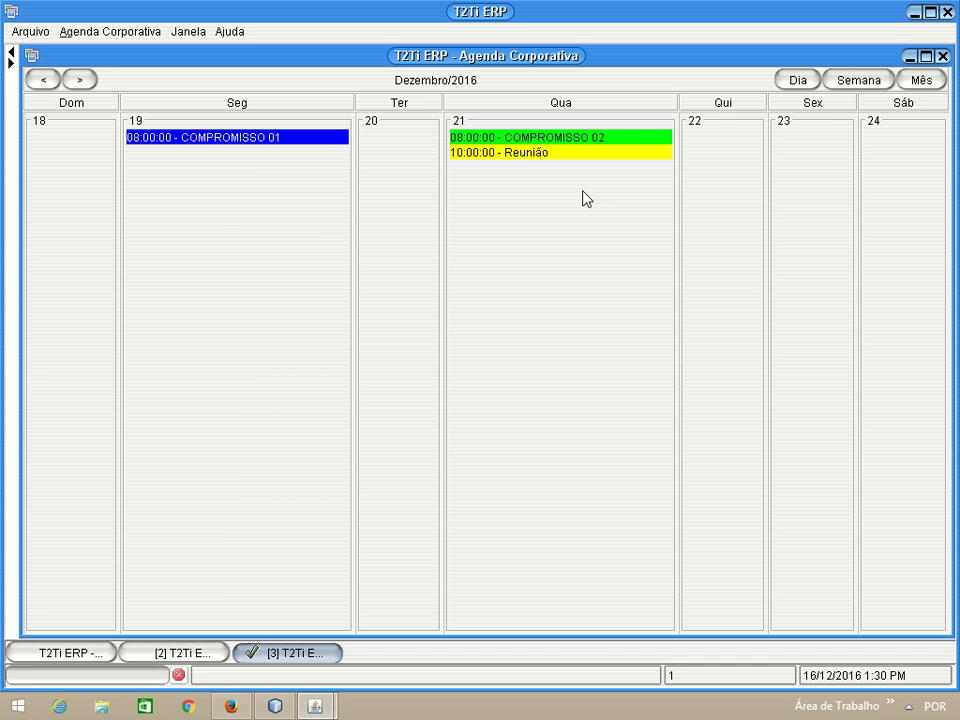
# Step: Show the agenda in month view, browse the months before and after, and return to December 2016
pyautogui.click(914, 82)
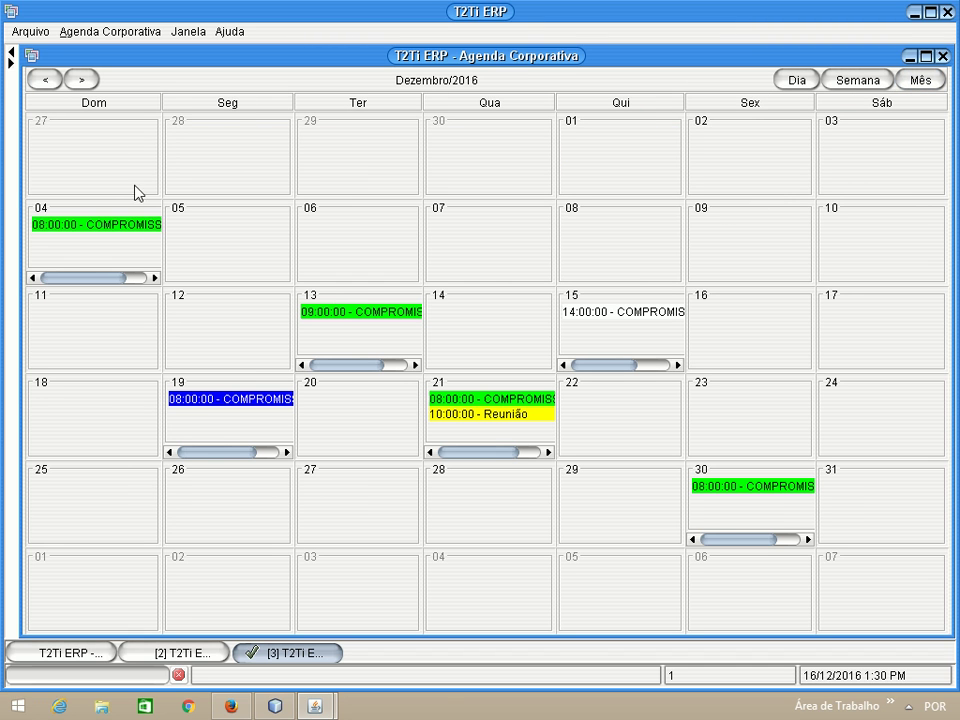
pyautogui.click(50, 84)
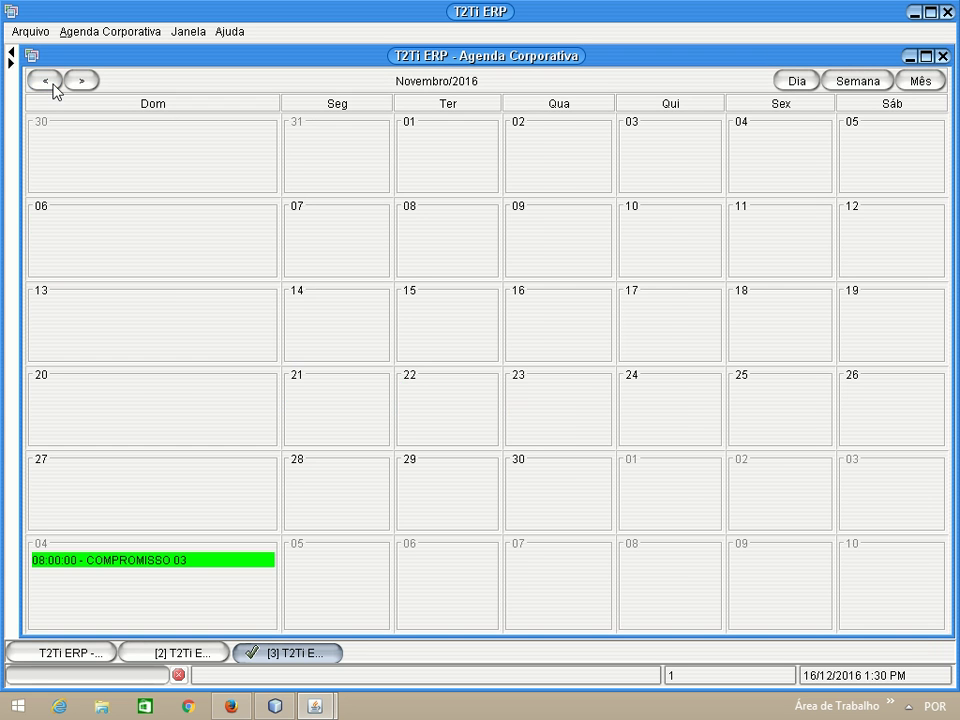
pyautogui.click(52, 86)
pyautogui.click(80, 81)
pyautogui.click(80, 81)
pyautogui.click(81, 82)
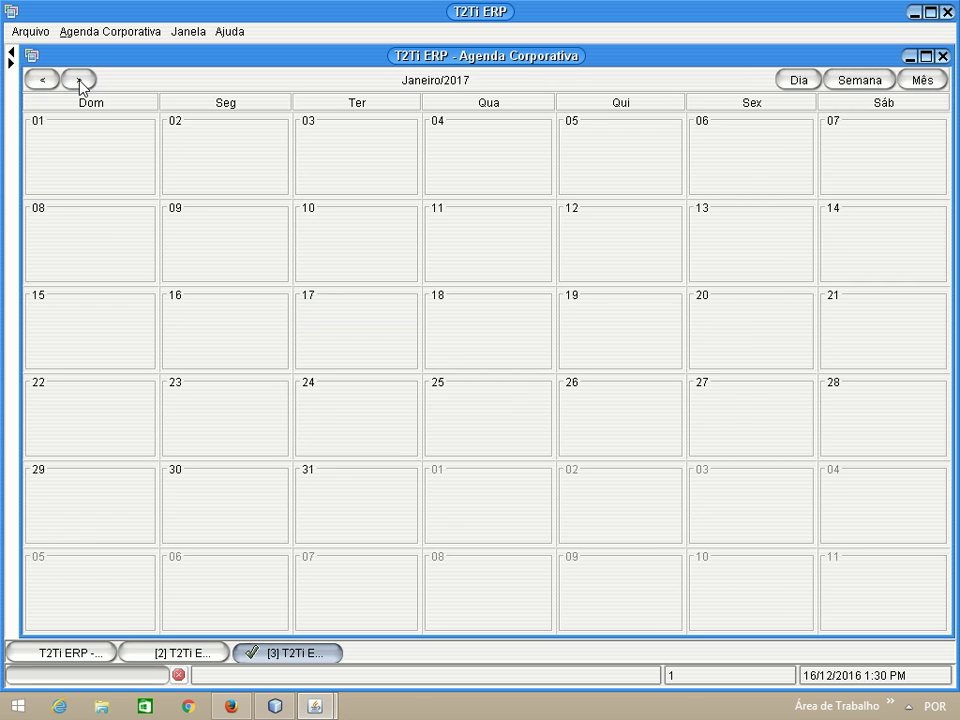
pyautogui.click(80, 81)
pyautogui.click(40, 82)
pyautogui.click(41, 82)
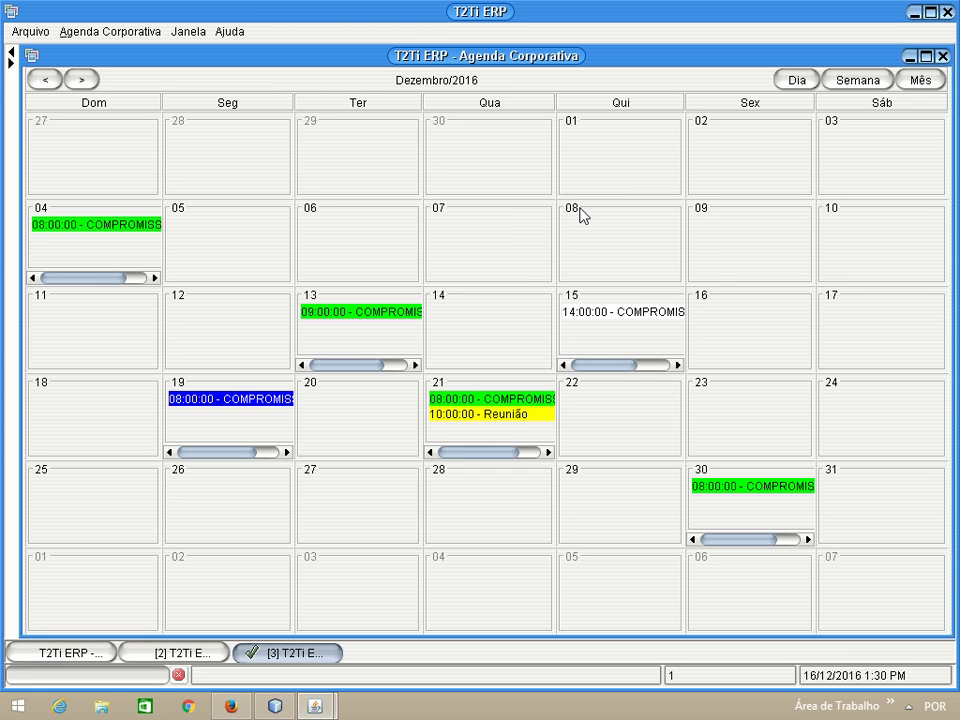
# Step: Add an event described as NOVO COMPROMISSO to 1 December 2016 in the collaborator's calendar
pyautogui.doubleClick(605, 187)
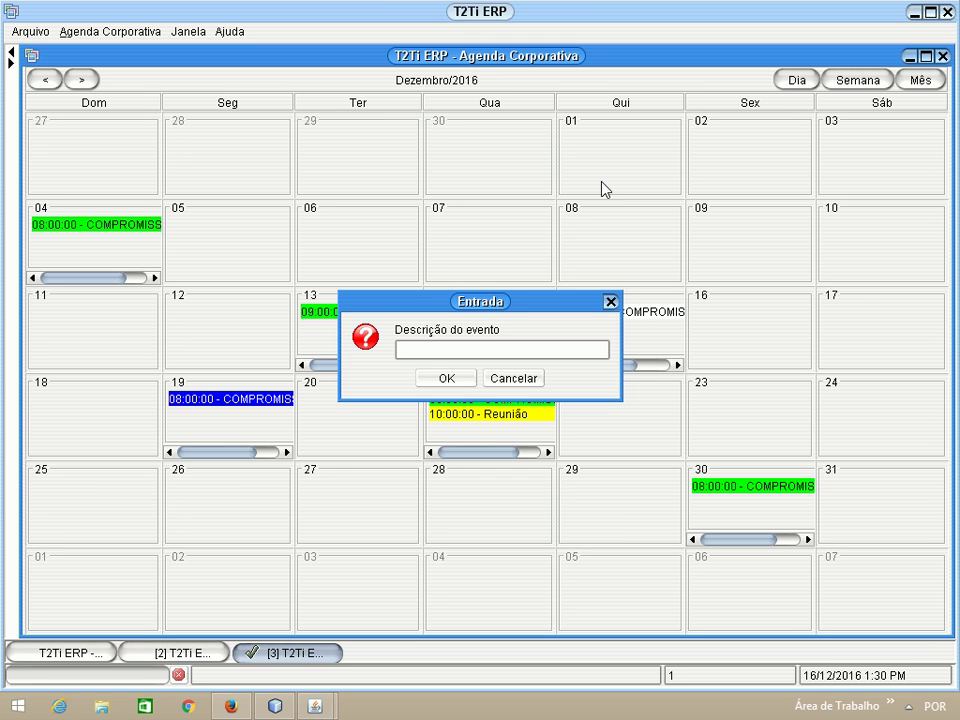
pyautogui.write('NOVO COMPRIM')
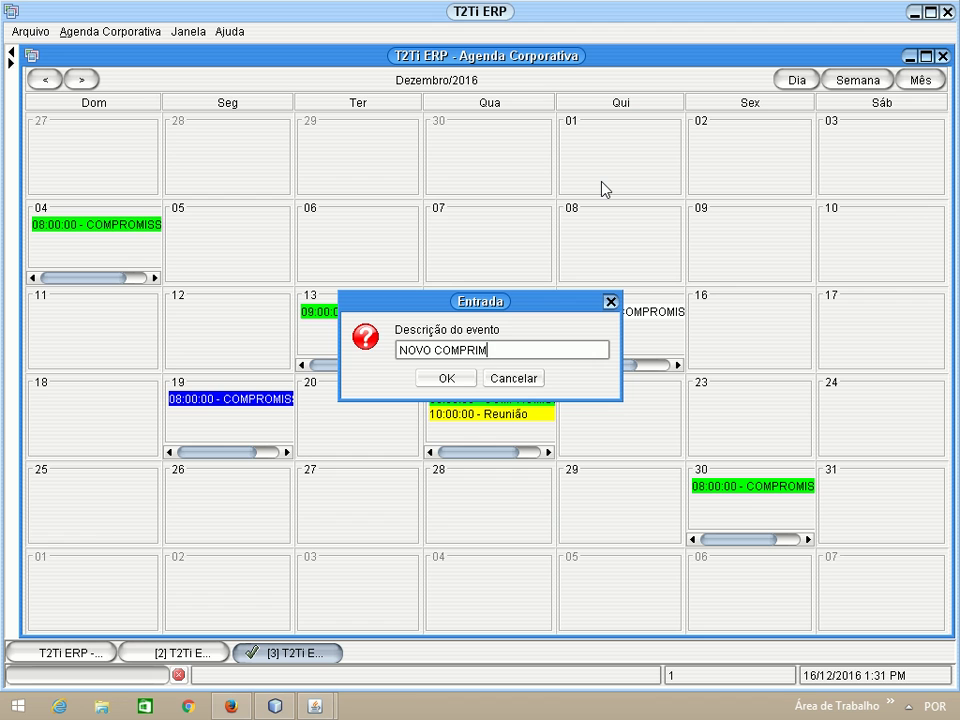
pyautogui.press('BackSpace')
pyautogui.press('BackSpace')
pyautogui.write('OMISSO')
pyautogui.click(447, 378)
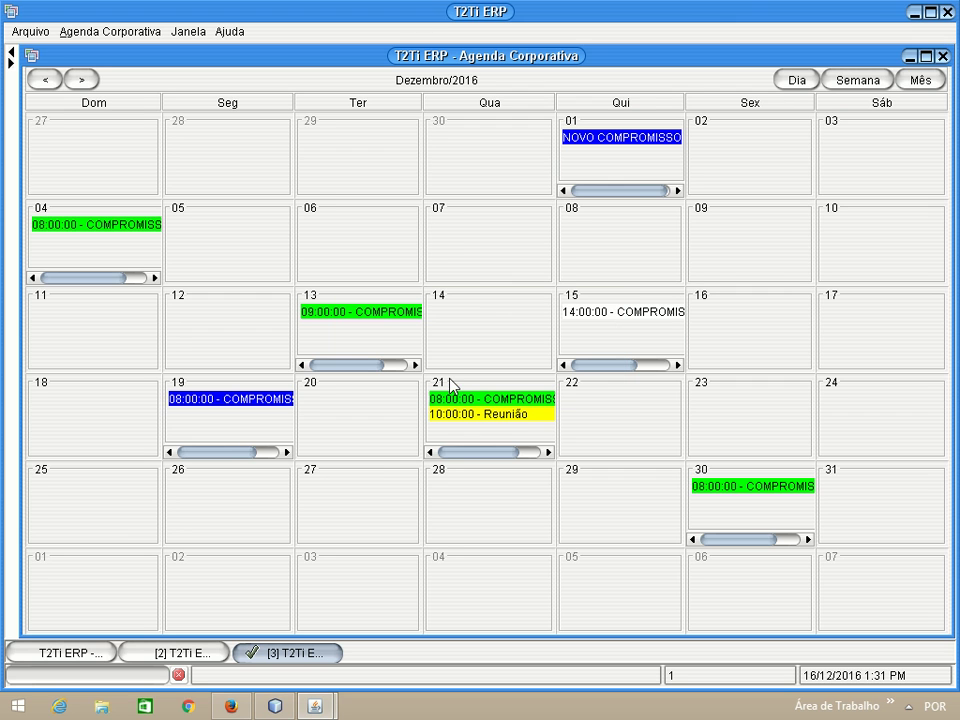
pyautogui.moveTo(591, 191)
pyautogui.mouseDown()
pyautogui.moveTo(624, 193)
pyautogui.moveTo(574, 193)
pyautogui.mouseUp()
# Step: Close the agenda calendar, the appointment details and the appointment list
pyautogui.click(942, 56)
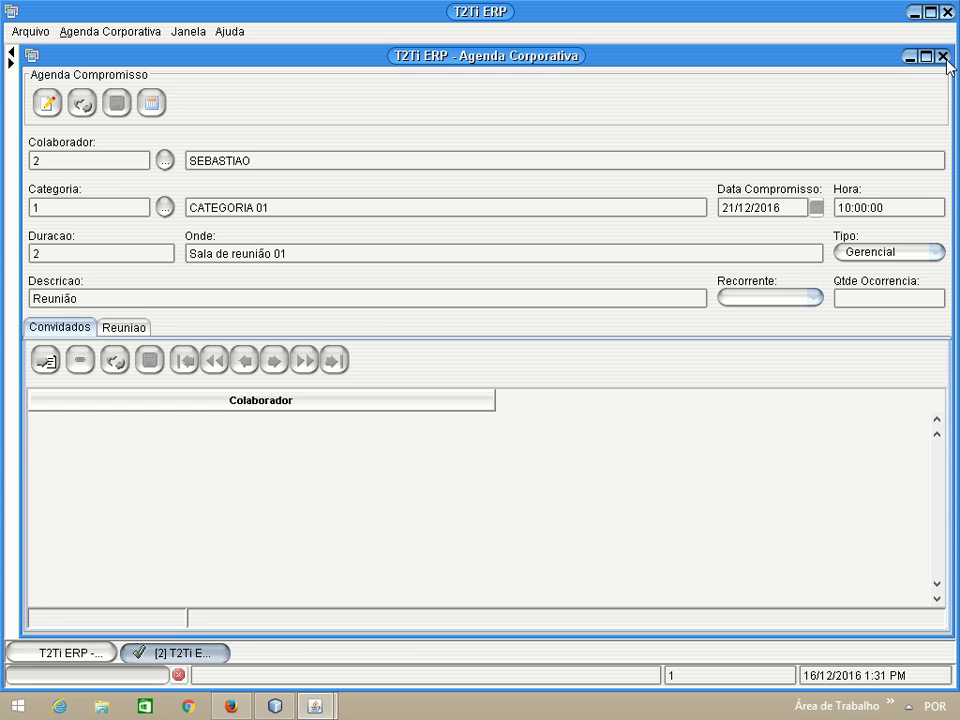
pyautogui.click(943, 57)
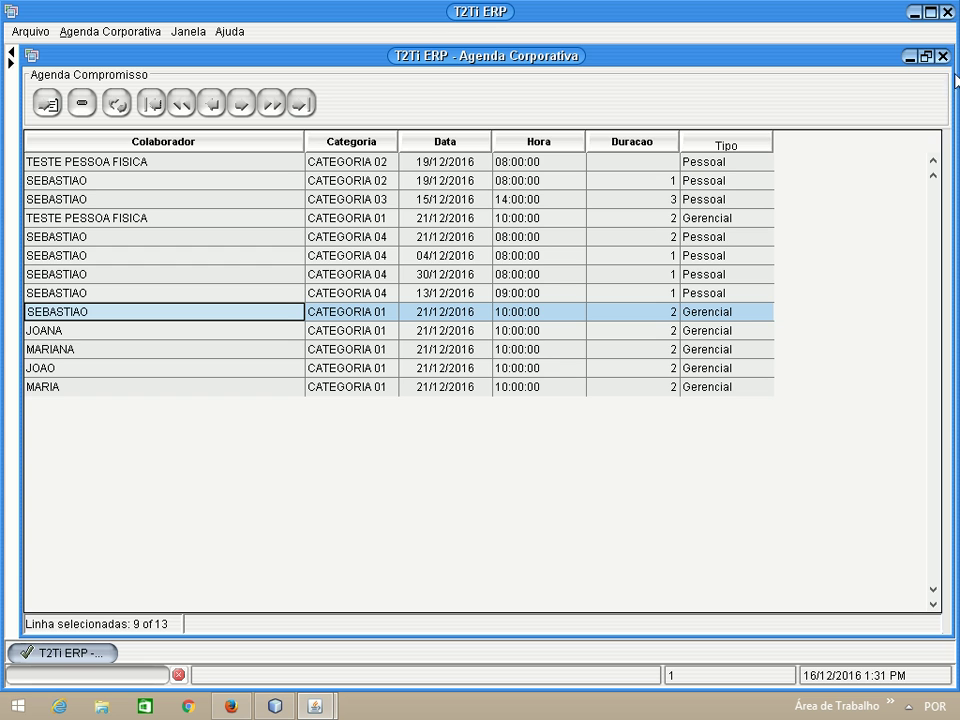
pyautogui.click(942, 56)
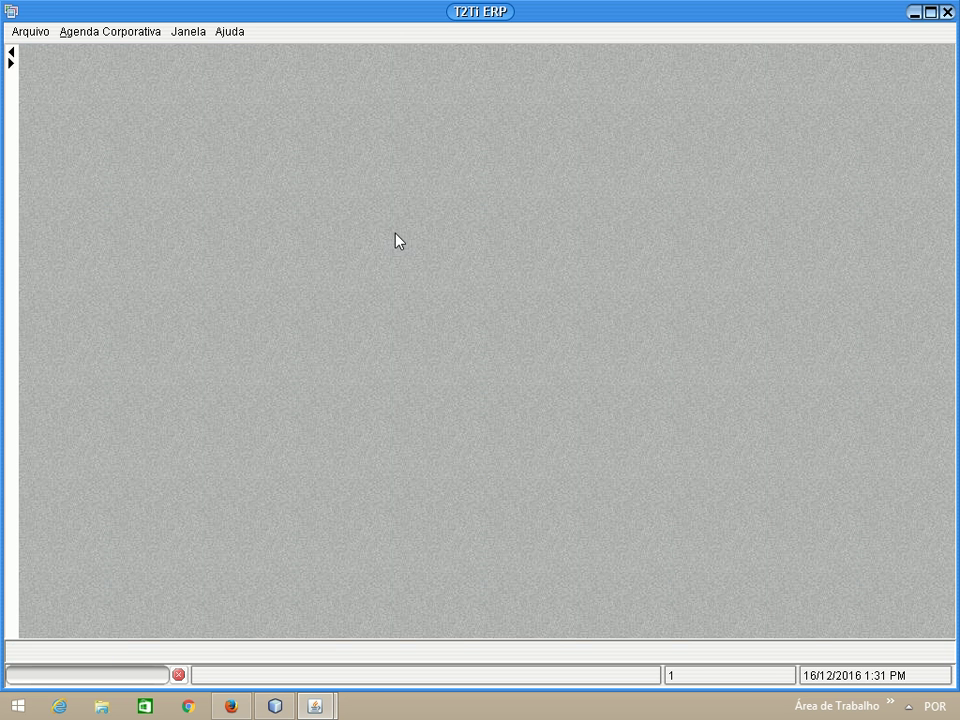
# Step: Open the Aniversariantes calendar from the function tree and enlarge it to fill the workspace with the tree hidden
pyautogui.click(11, 62)
pyautogui.doubleClick(80, 202)
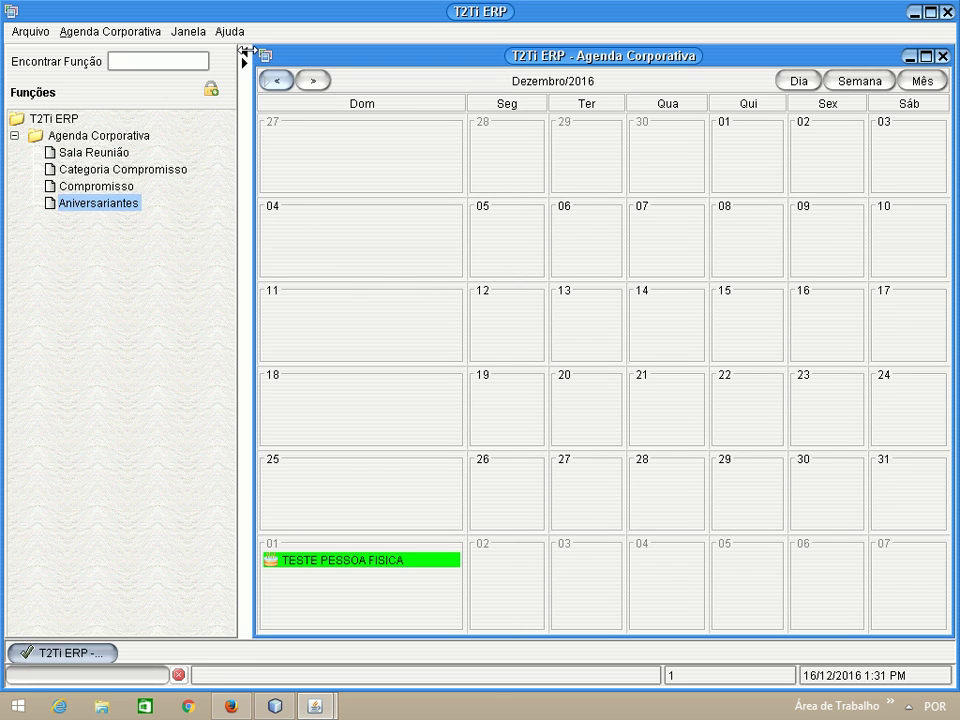
pyautogui.click(243, 50)
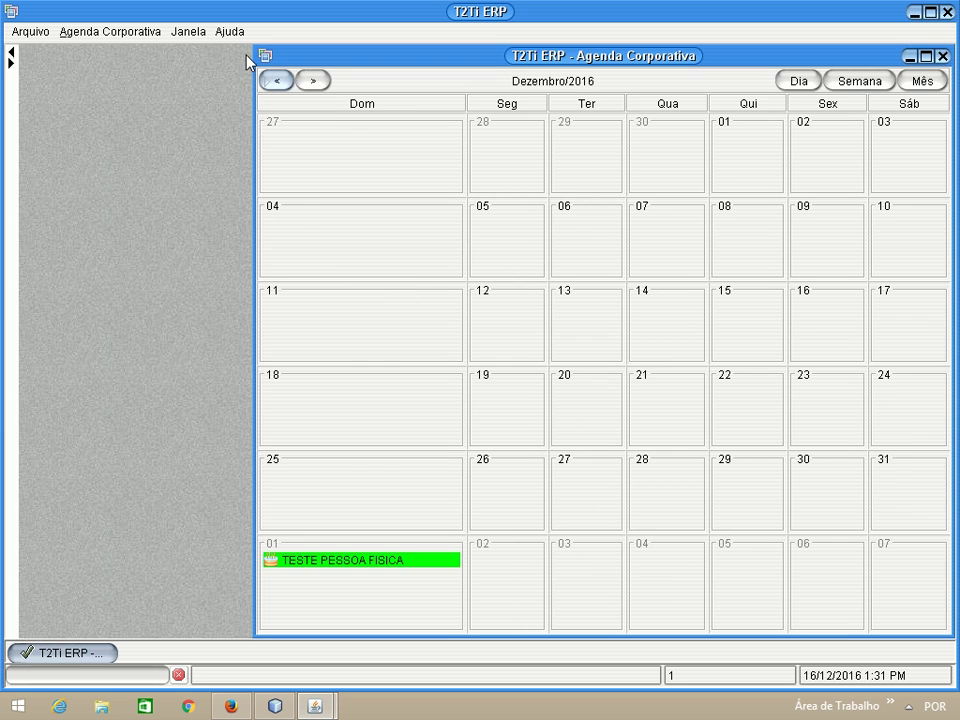
pyautogui.doubleClick(476, 62)
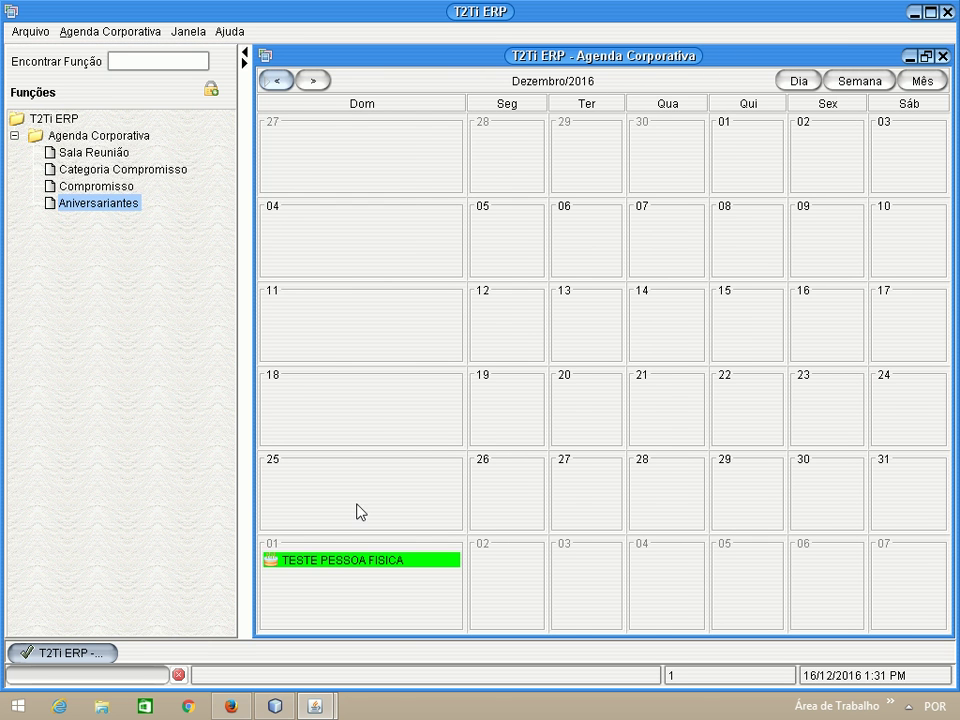
pyautogui.click(245, 54)
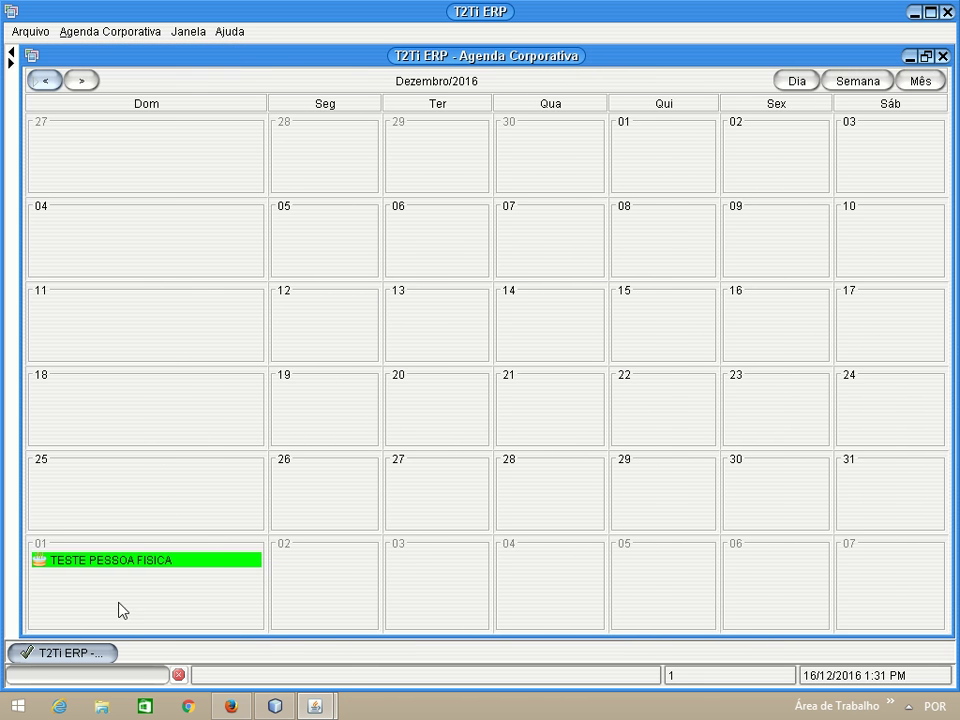
# Step: Browse the birthdays in January 2017 and back through November to October 2016
pyautogui.click(82, 80)
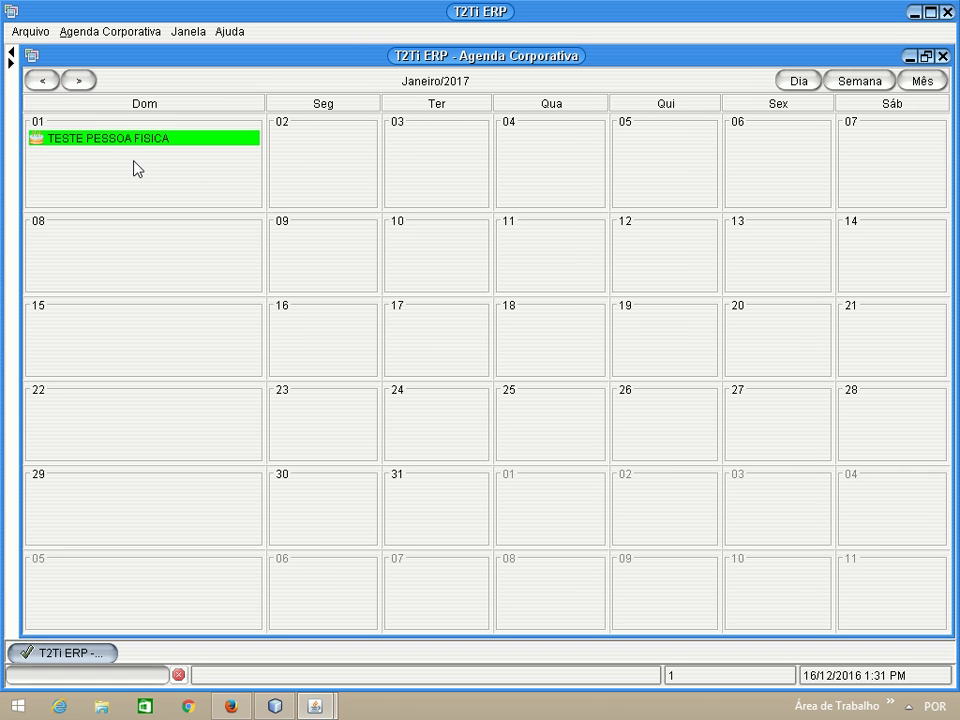
pyautogui.click(44, 84)
pyautogui.click(45, 84)
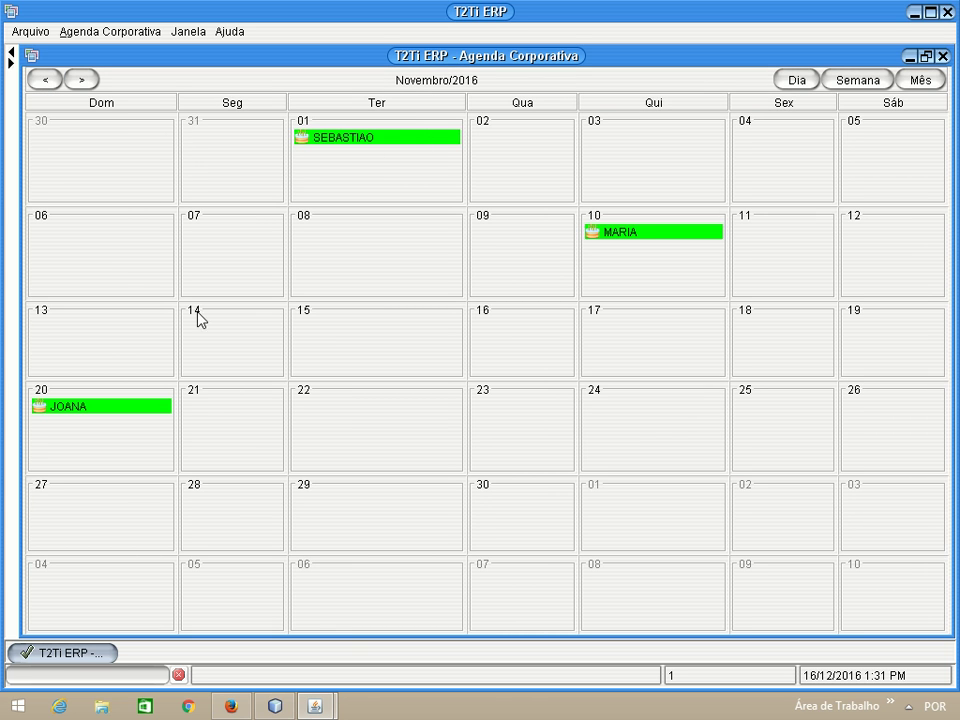
pyautogui.click(46, 80)
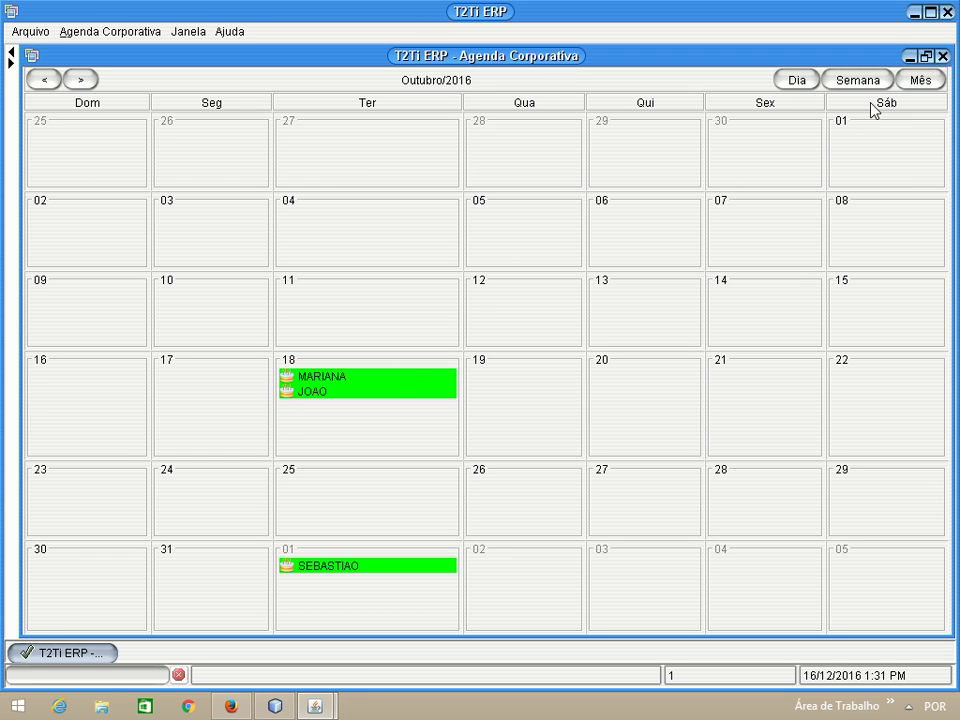
# Step: Close the birthday calendar and show the function tree again
pyautogui.click(941, 57)
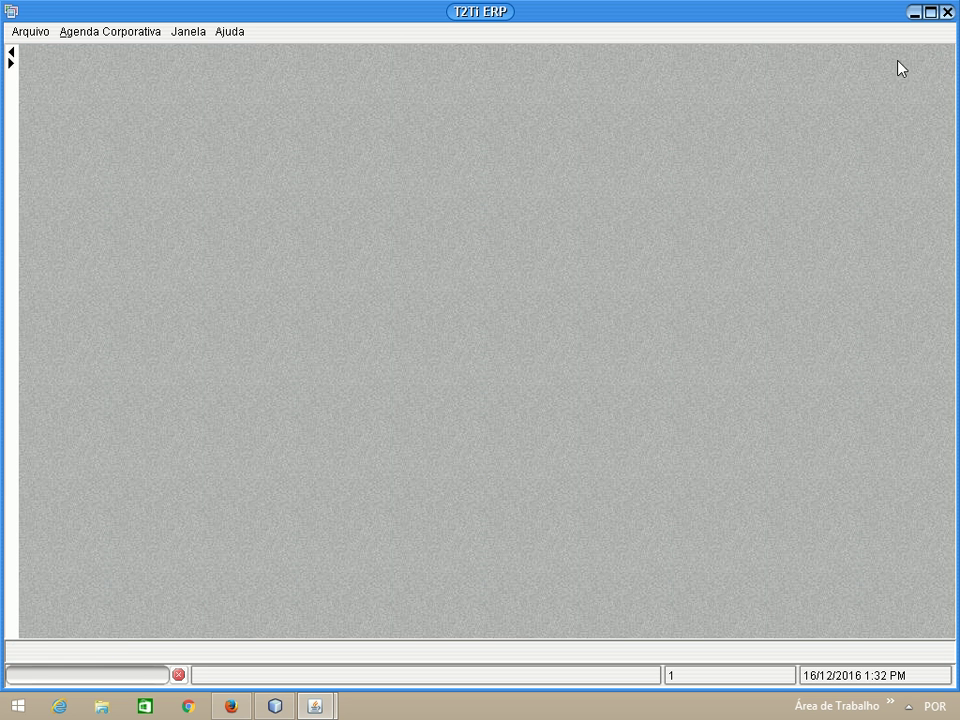
pyautogui.click(11, 51)
pyautogui.moveTo(11, 45)
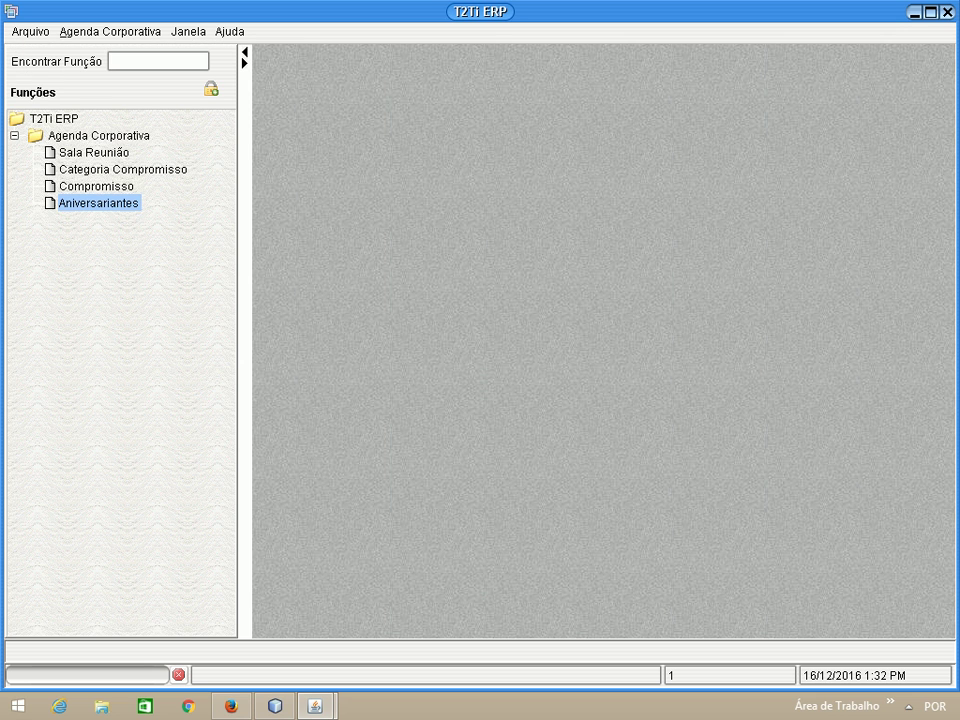